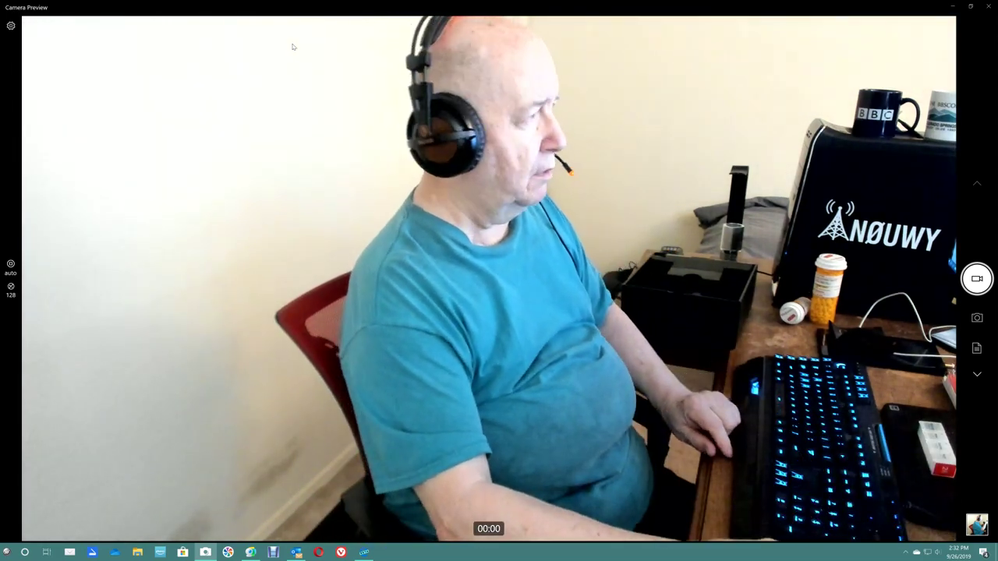
# Step: Restore the camera preview to a smaller window and minimize the ManyCam window
pyautogui.click(969, 6)
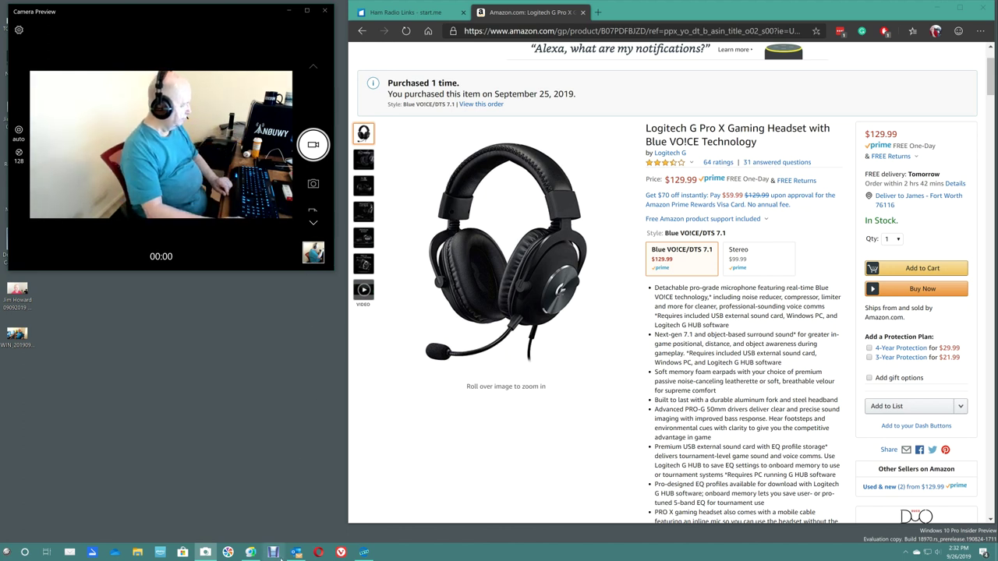
pyautogui.click(268, 553)
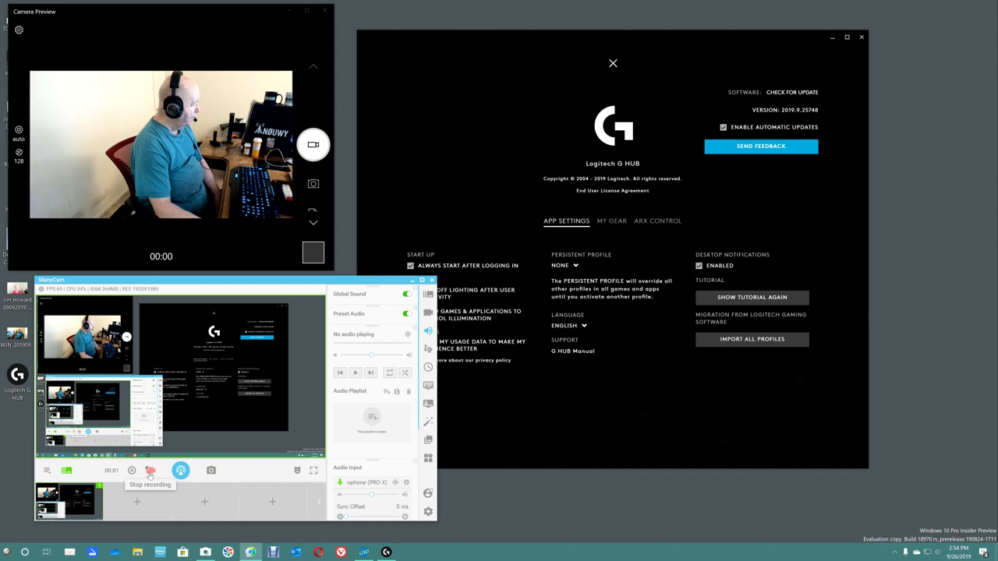
pyautogui.click(411, 280)
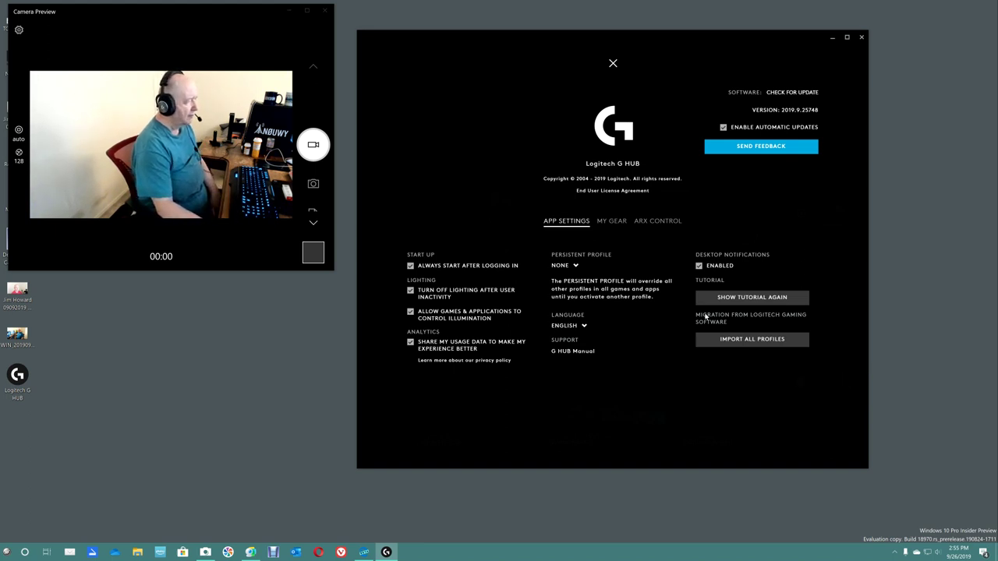
# Step: Leave the Logitech G HUB settings, look through the connected gear on the home page, and close the window
pyautogui.click(613, 63)
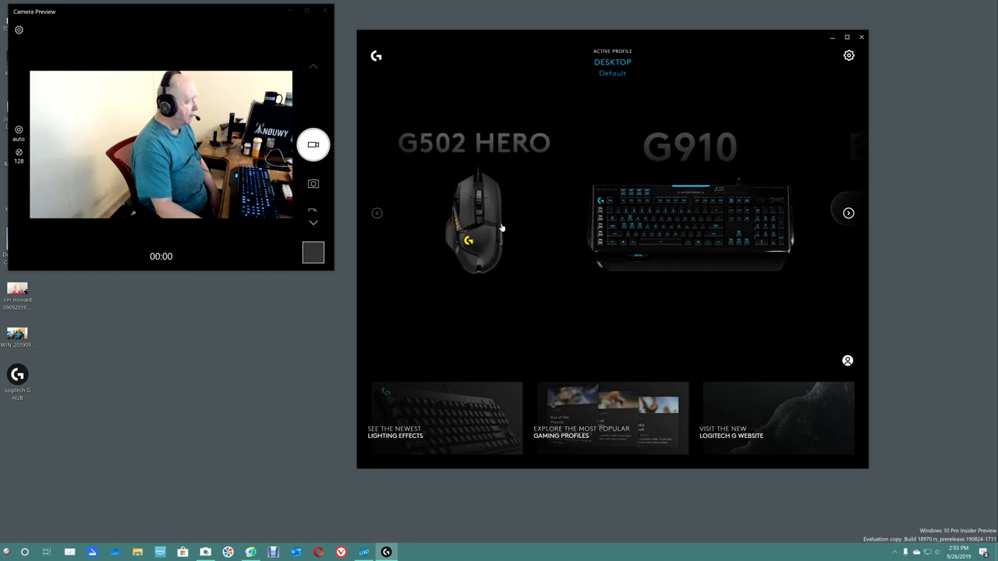
pyautogui.click(848, 213)
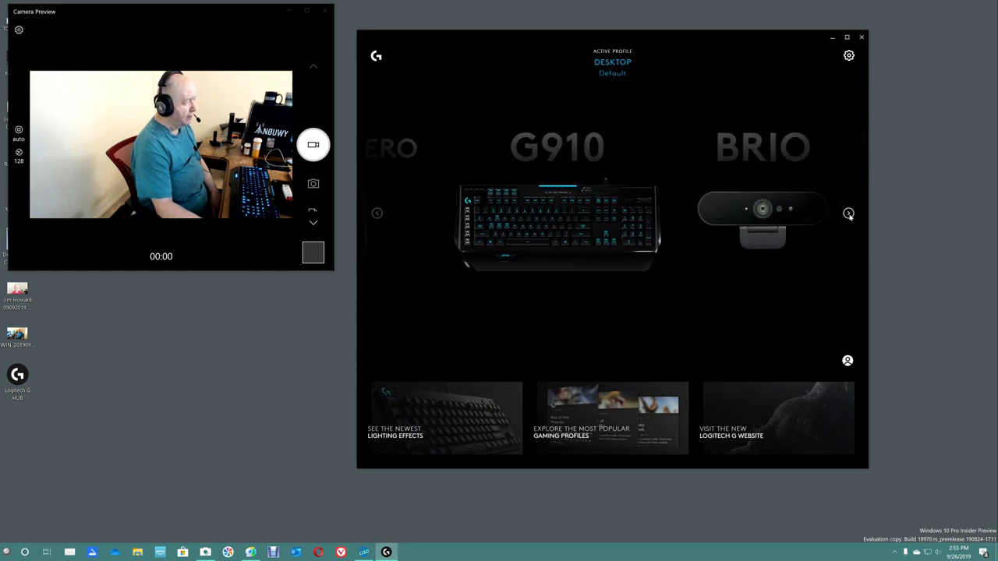
pyautogui.click(377, 212)
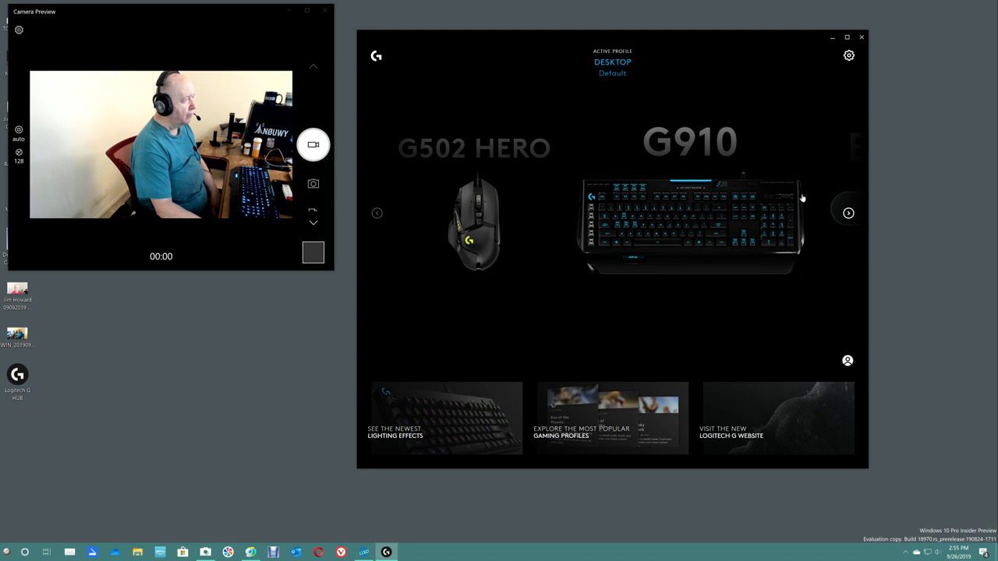
pyautogui.click(861, 37)
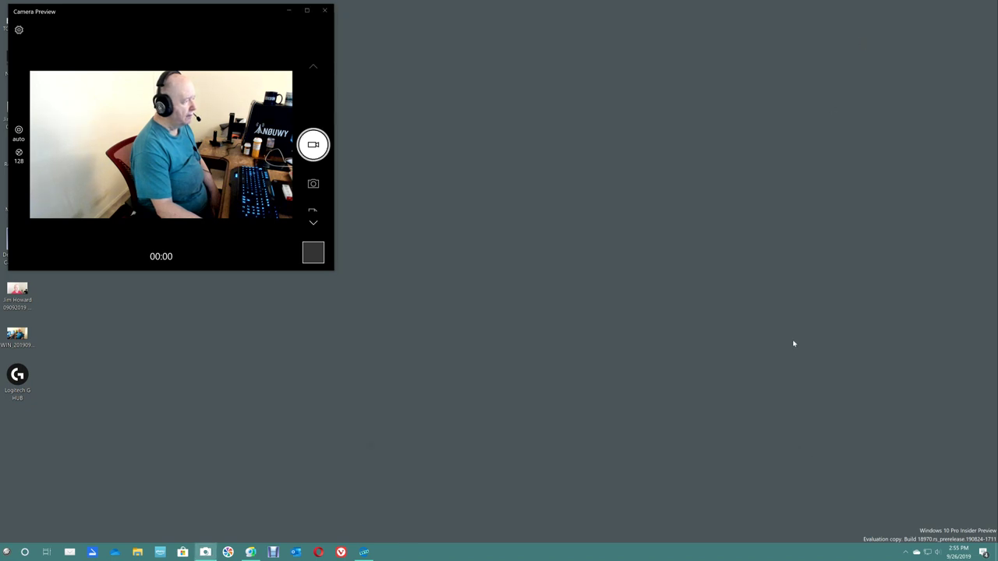
# Step: Reopen Logitech G HUB from its background process, check the listed gear again, and close the window
pyautogui.click(905, 552)
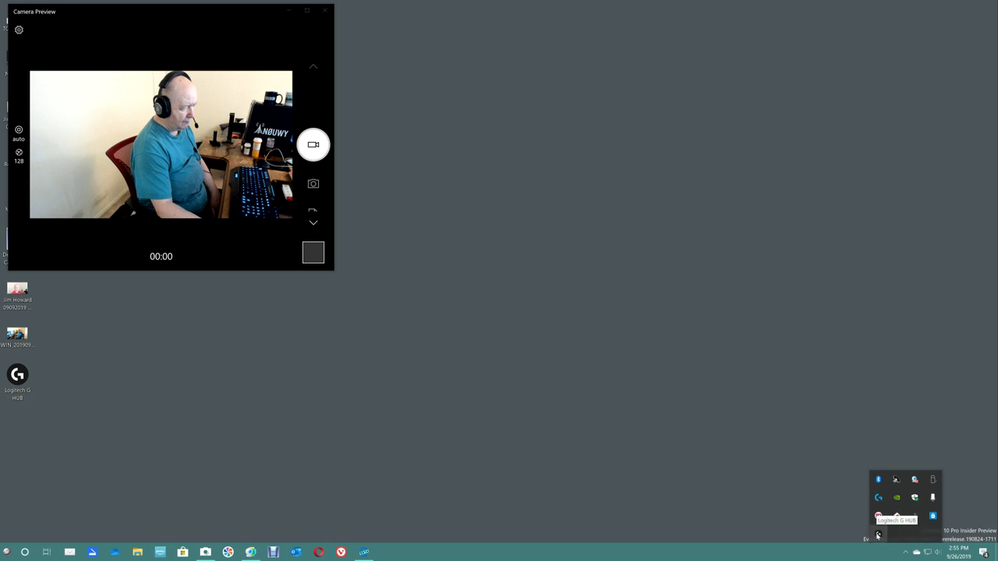
pyautogui.click(877, 534)
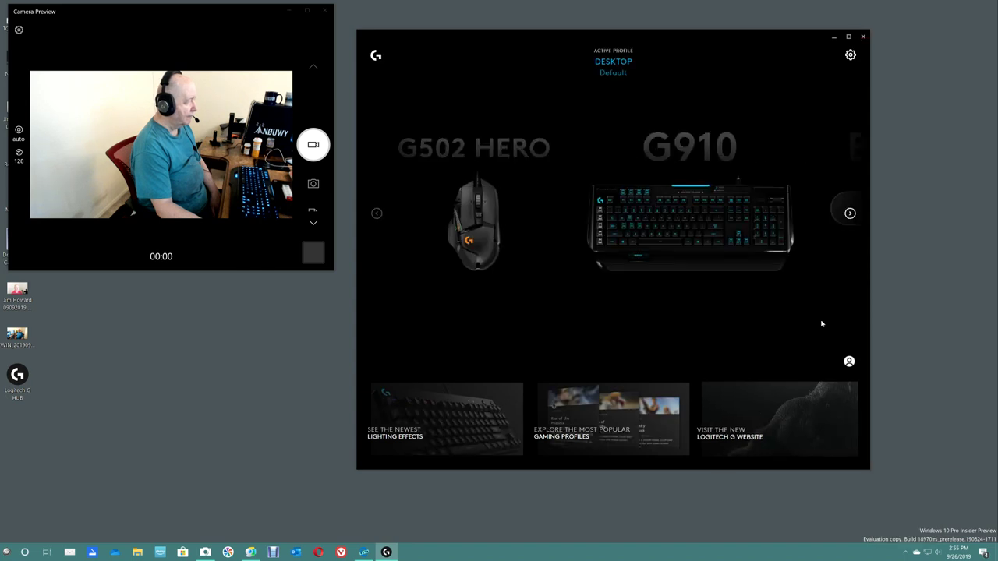
pyautogui.click(849, 213)
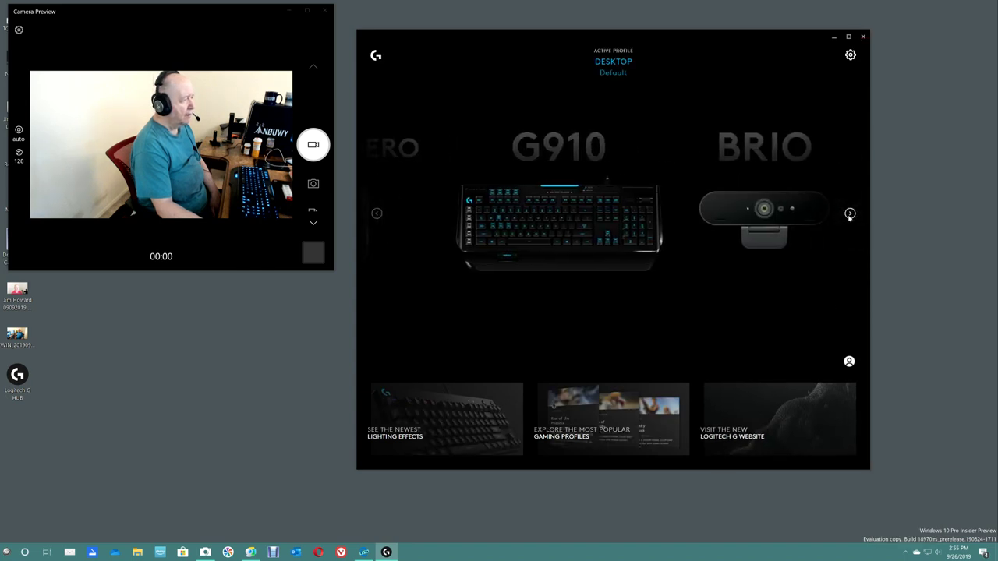
pyautogui.click(377, 213)
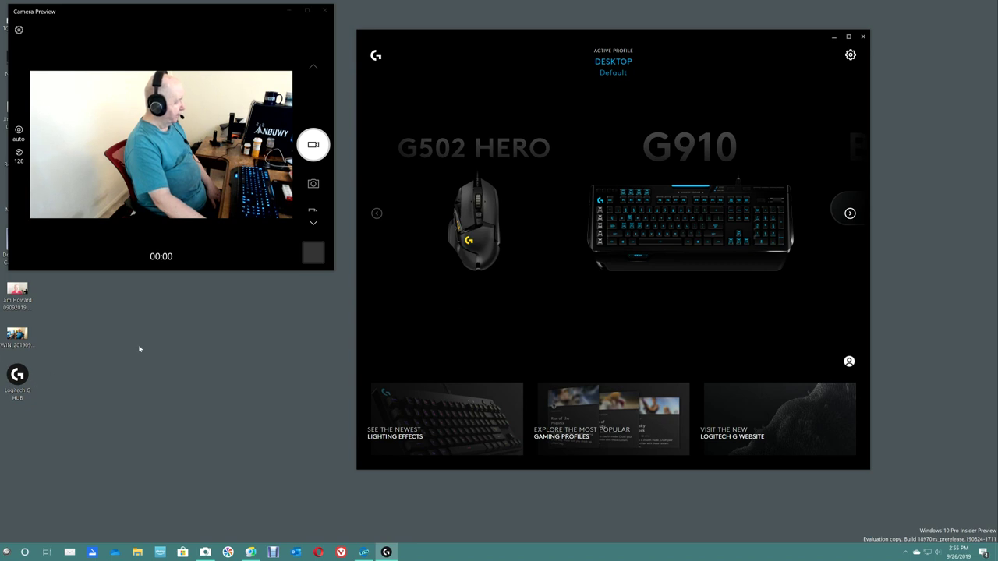
pyautogui.click(863, 37)
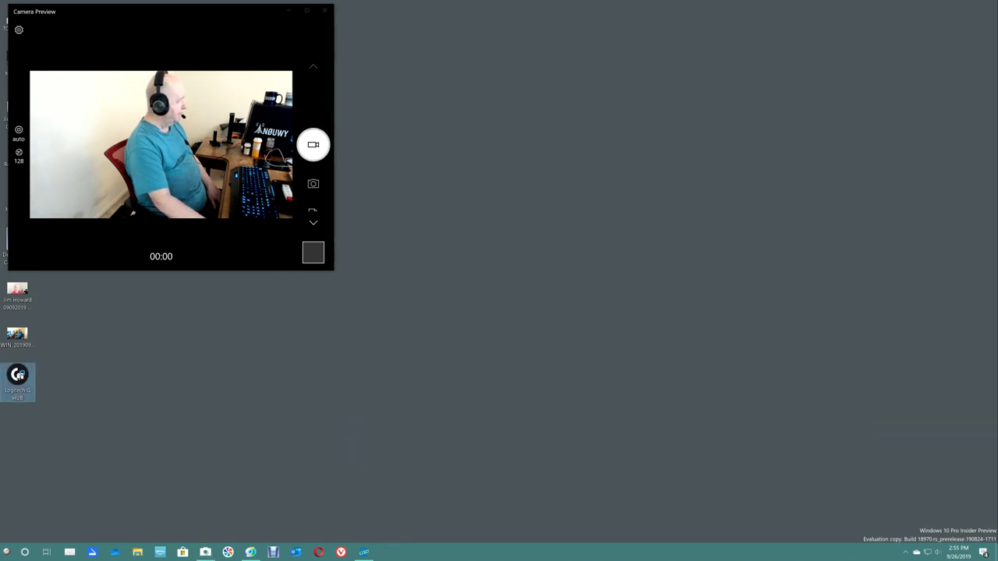
# Step: Launch Logitech G HUB from its desktop shortcut and look through the connected devices
pyautogui.doubleClick(18, 375)
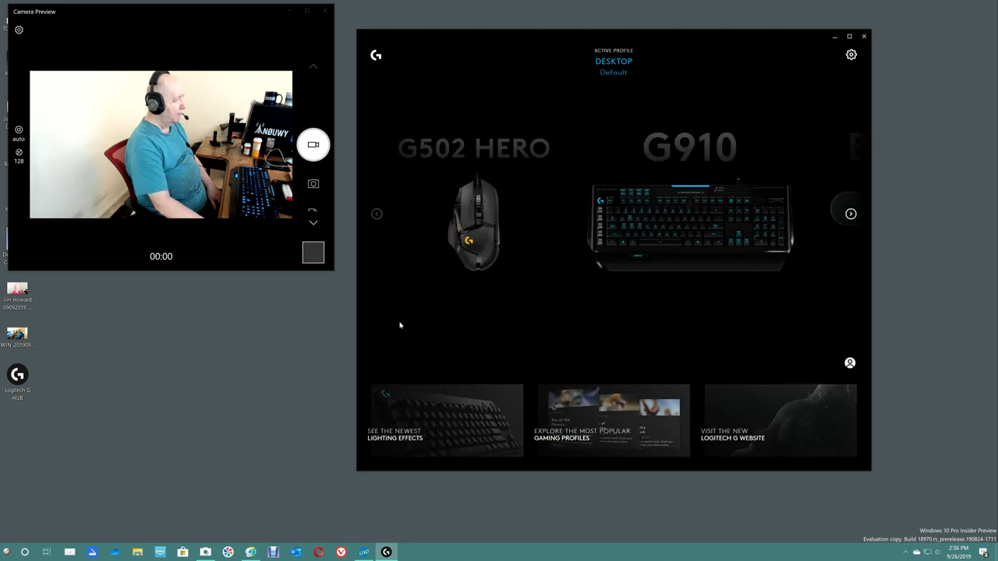
pyautogui.click(850, 215)
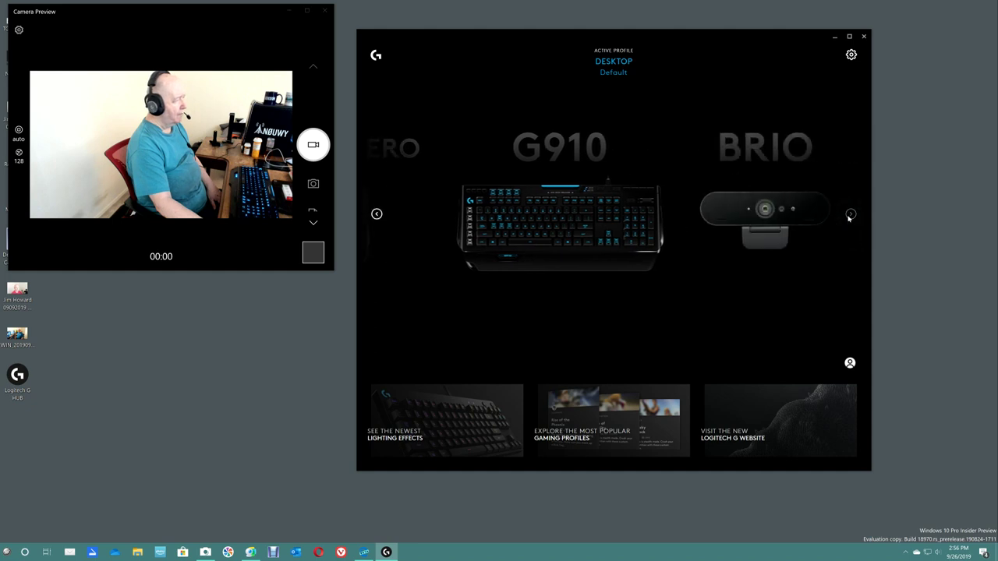
pyautogui.click(376, 214)
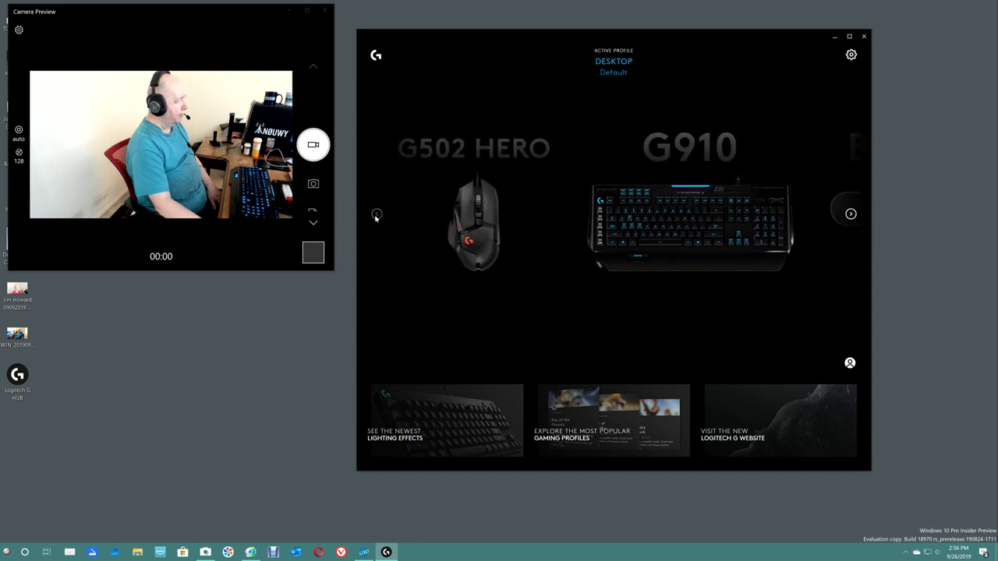
# Step: Review the My Gear and ARX Control sections of the G HUB settings, and close G HUB
pyautogui.click(852, 56)
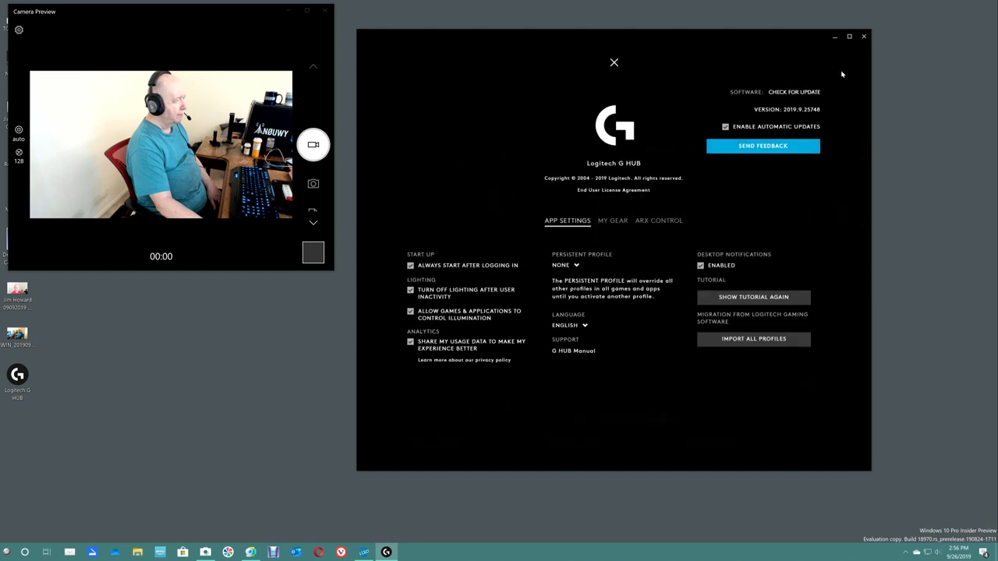
pyautogui.click(609, 224)
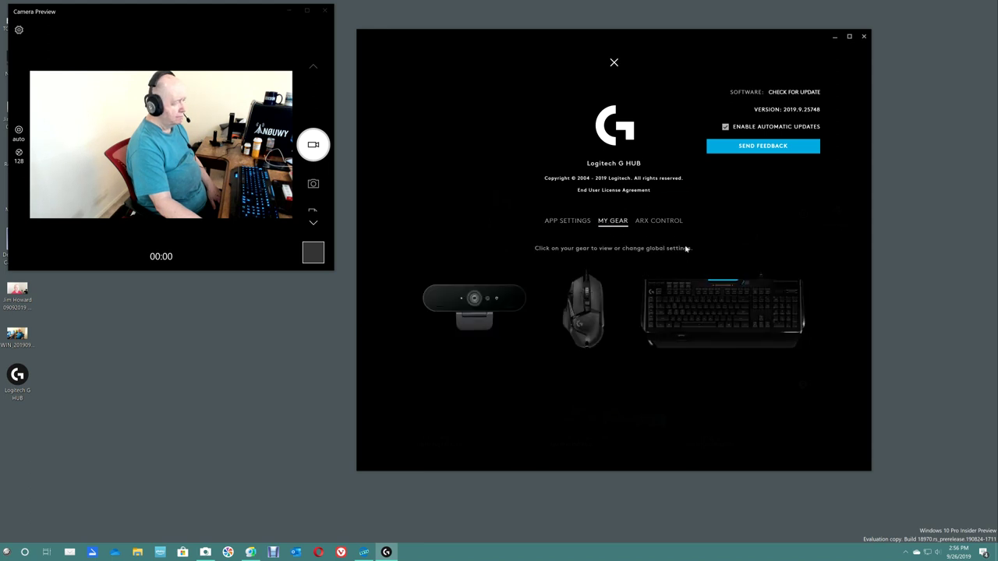
pyautogui.click(659, 221)
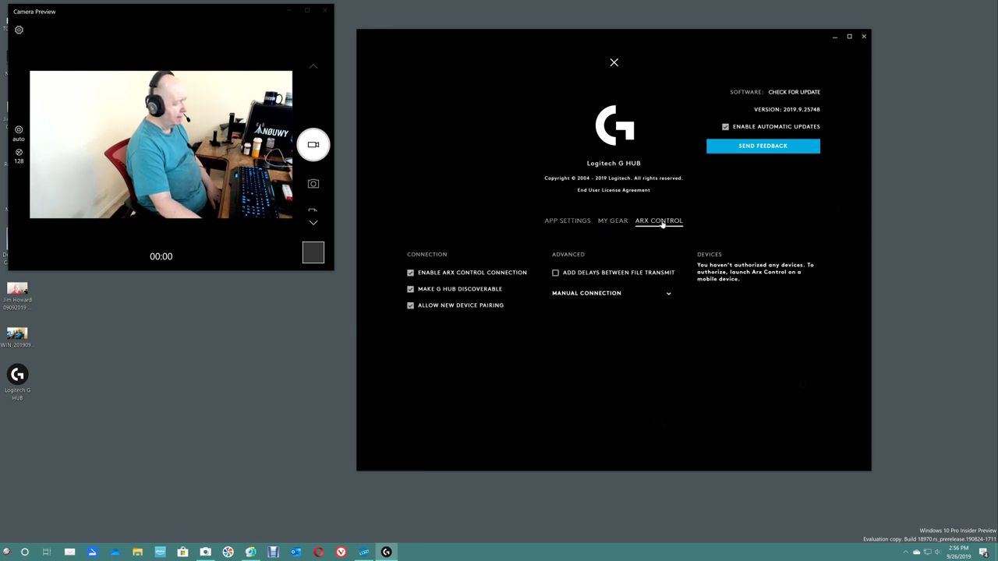
pyautogui.click(865, 37)
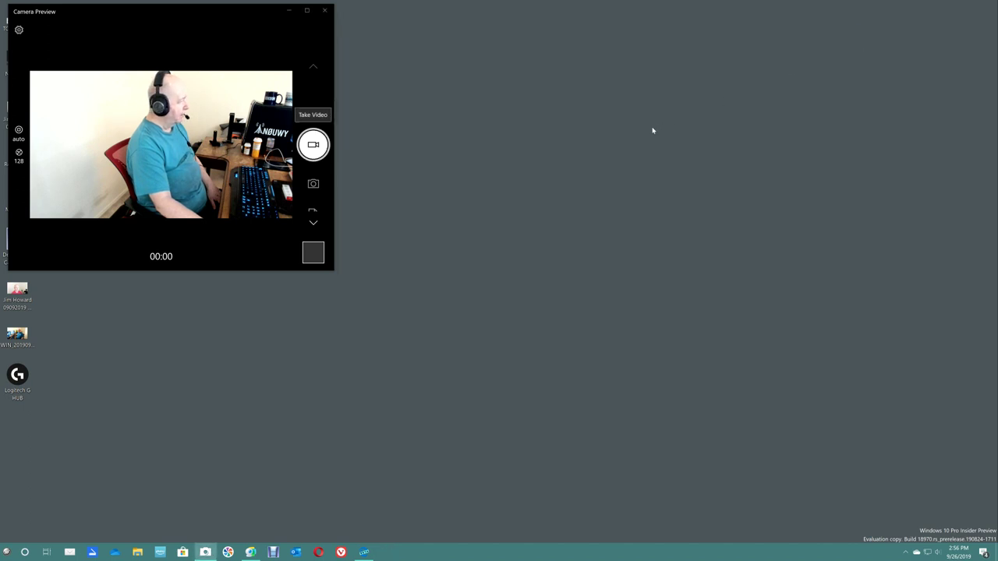
# Step: Switch to the Edge browser and close the Logitech G HUB download page
pyautogui.click(364, 554)
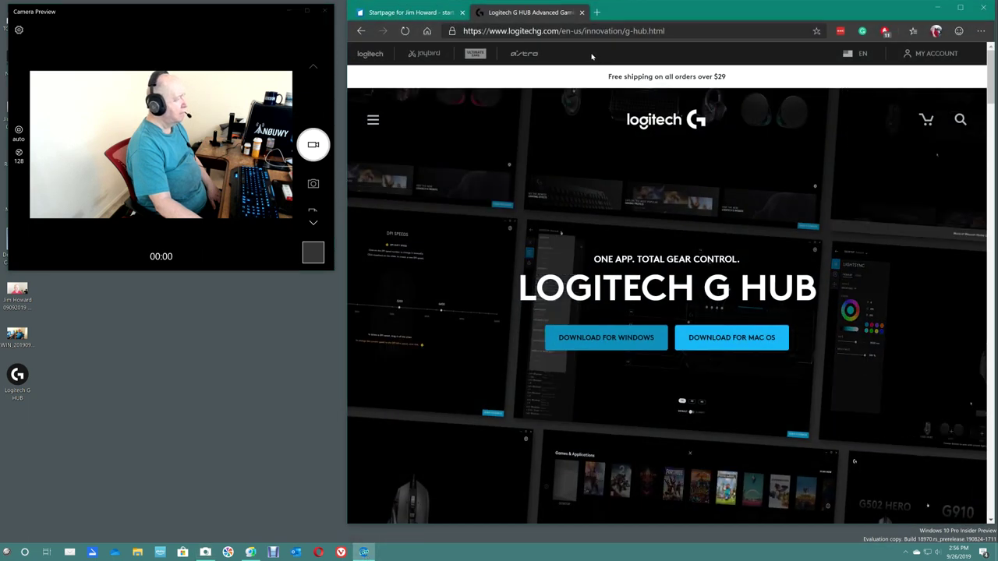
pyautogui.click(581, 13)
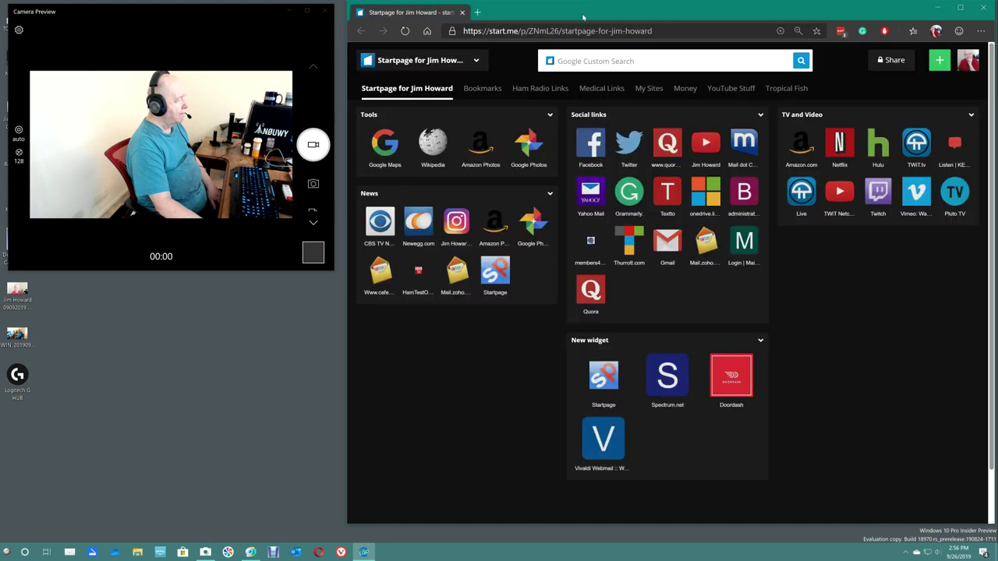
# Step: In the Windows Sound settings, choose Microphone (PRO X) as the input device and view the app volume and device preferences
pyautogui.click(6, 552)
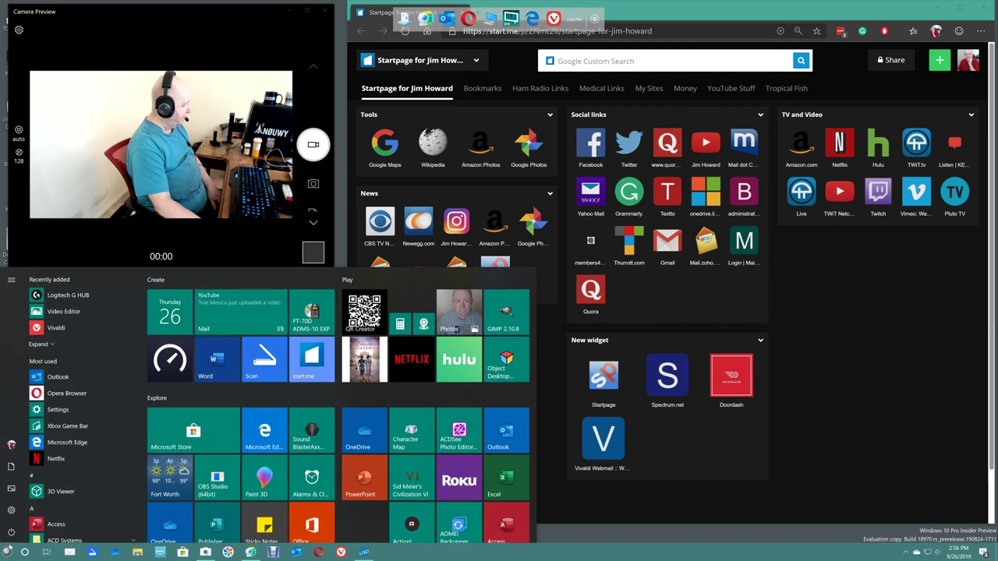
pyautogui.click(11, 510)
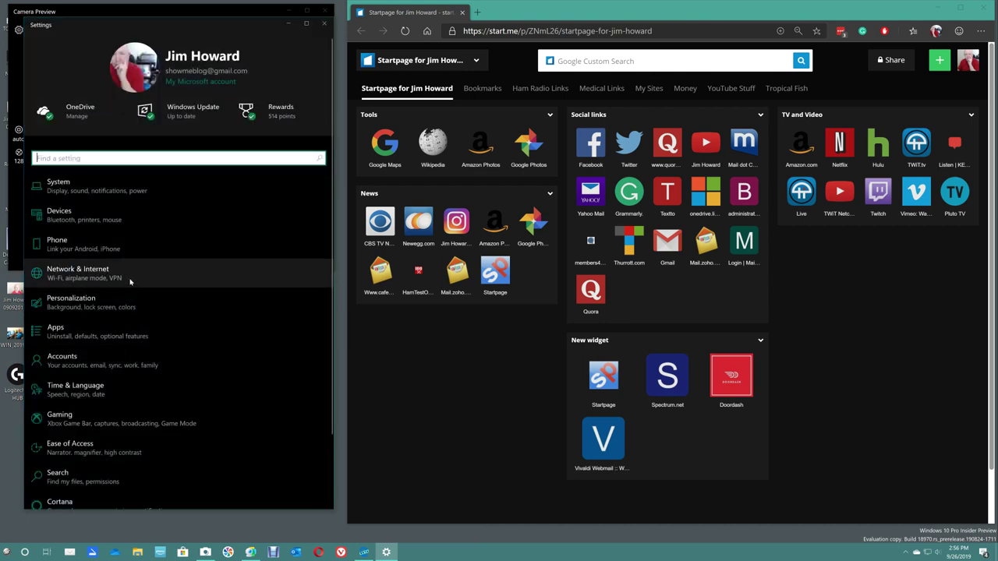
pyautogui.click(96, 196)
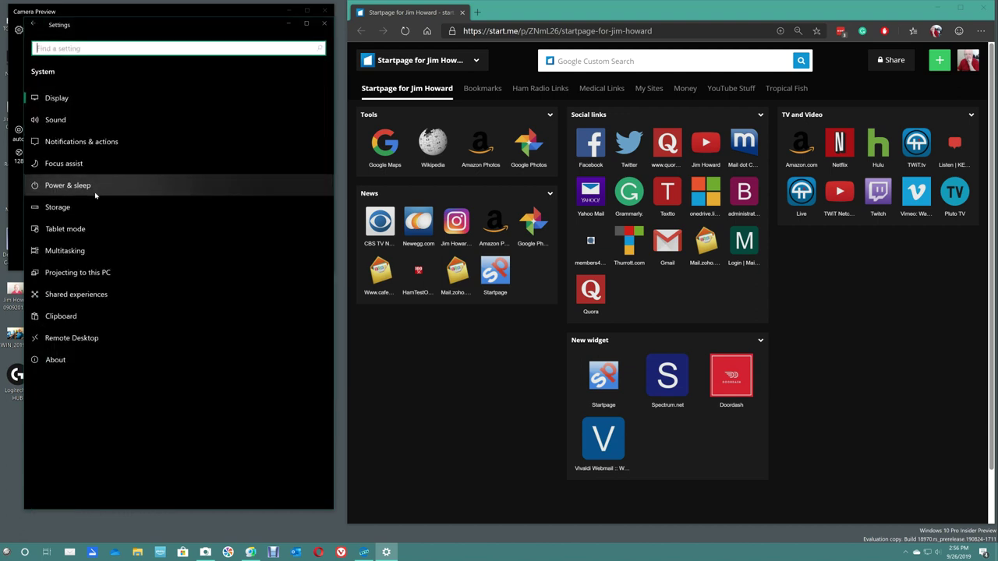
pyautogui.click(66, 123)
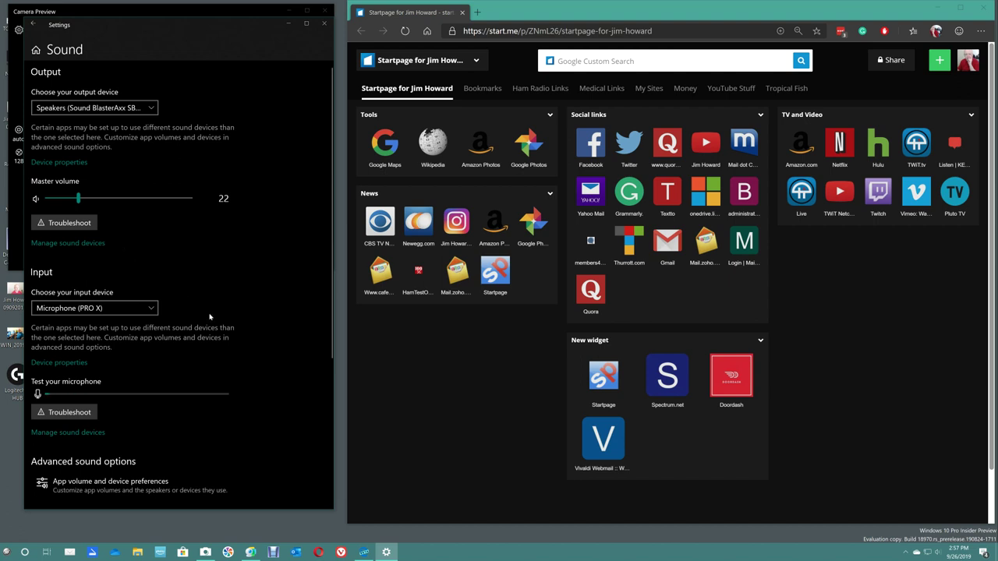
pyautogui.click(151, 308)
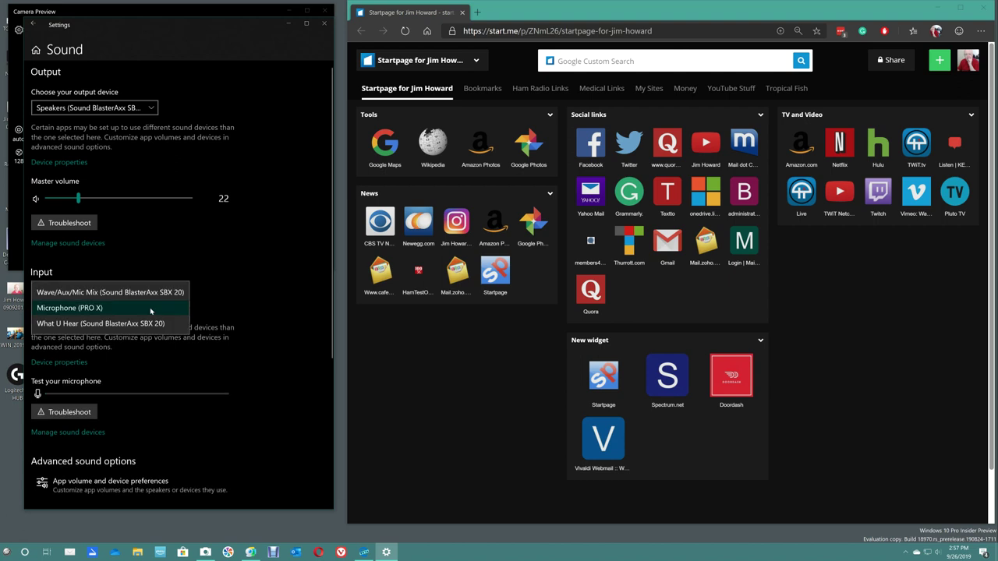
pyautogui.click(151, 309)
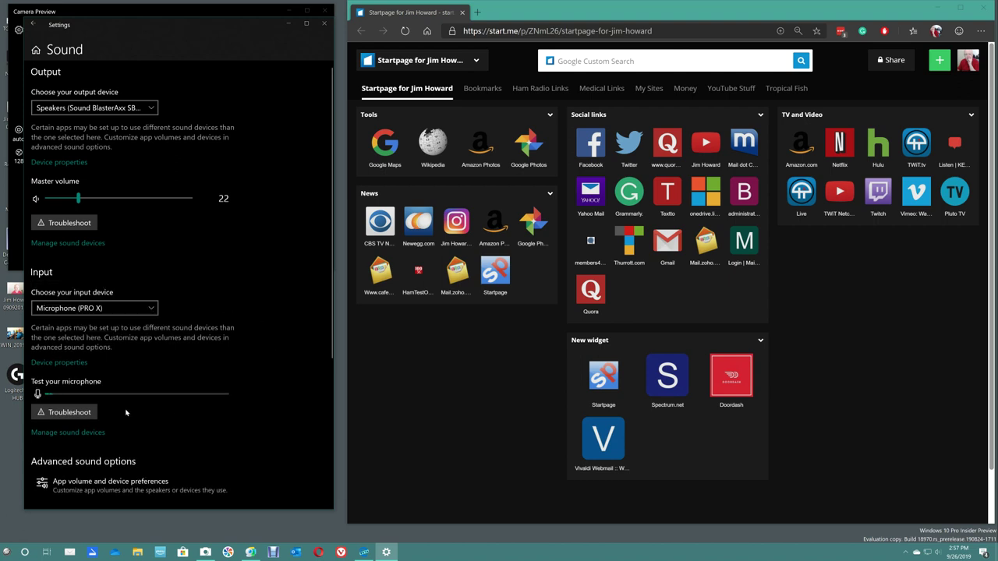
pyautogui.click(120, 475)
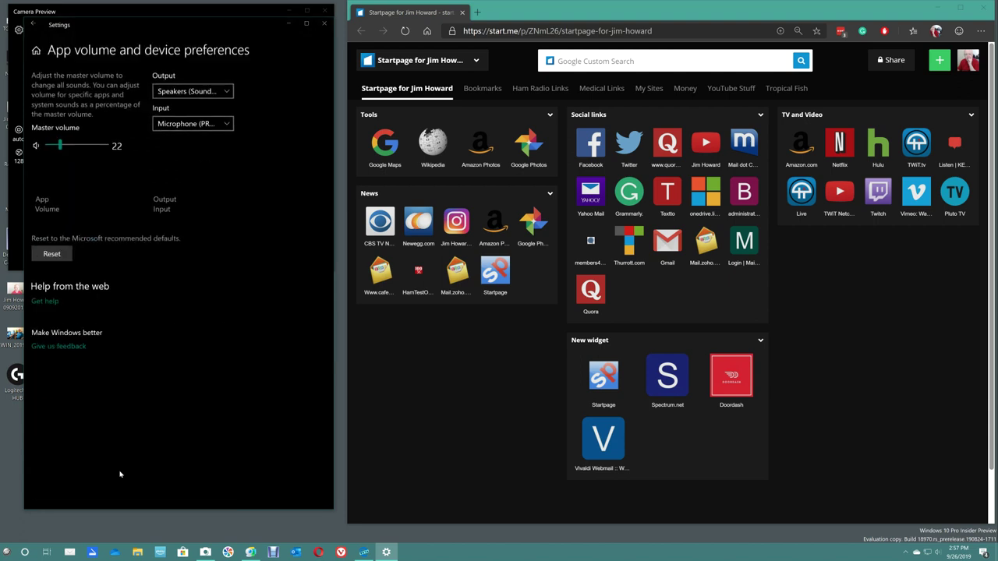
pyautogui.click(324, 23)
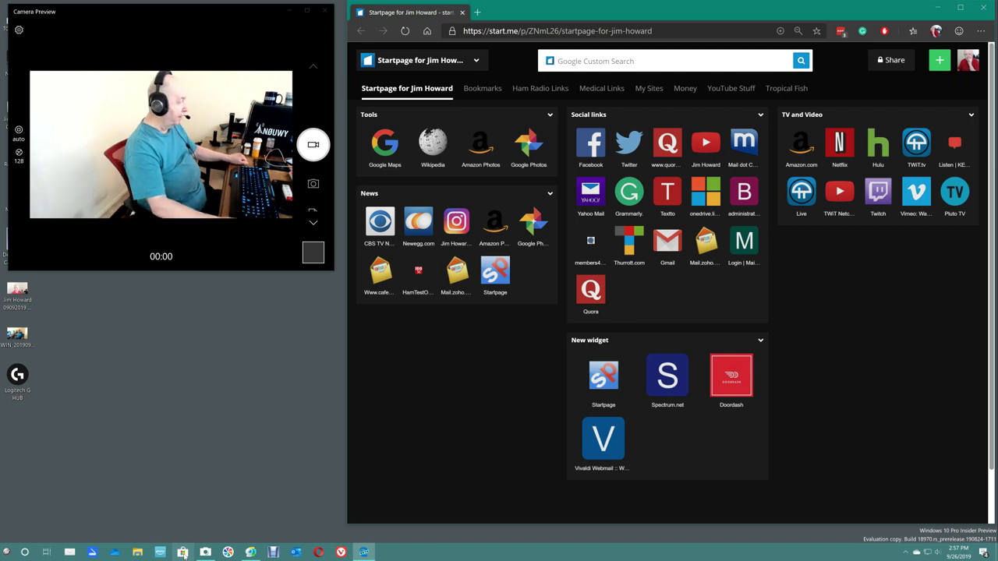
# Step: Close the camera preview window
pyautogui.click(331, 11)
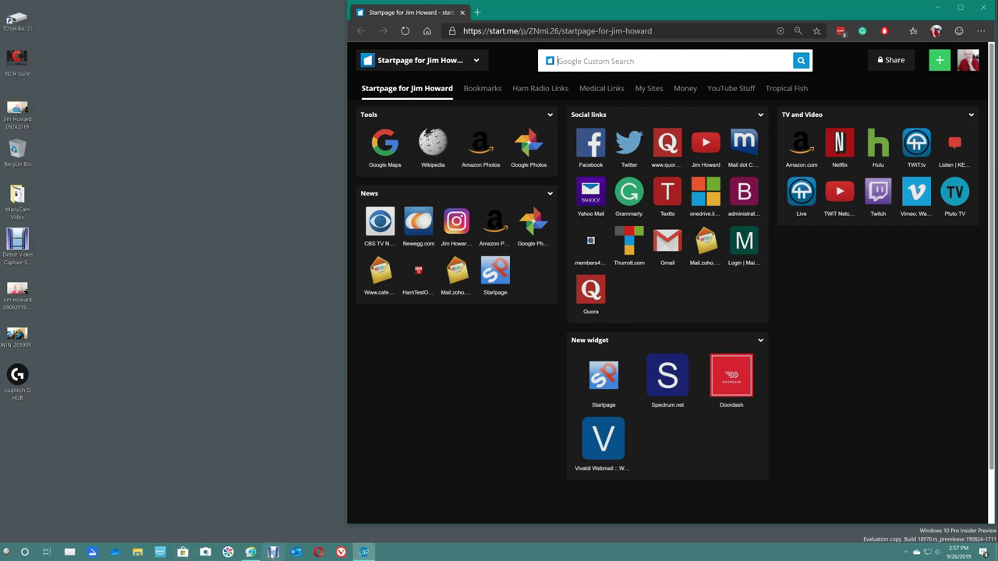
pyautogui.moveTo(272, 552)
pyautogui.click(220, 488)
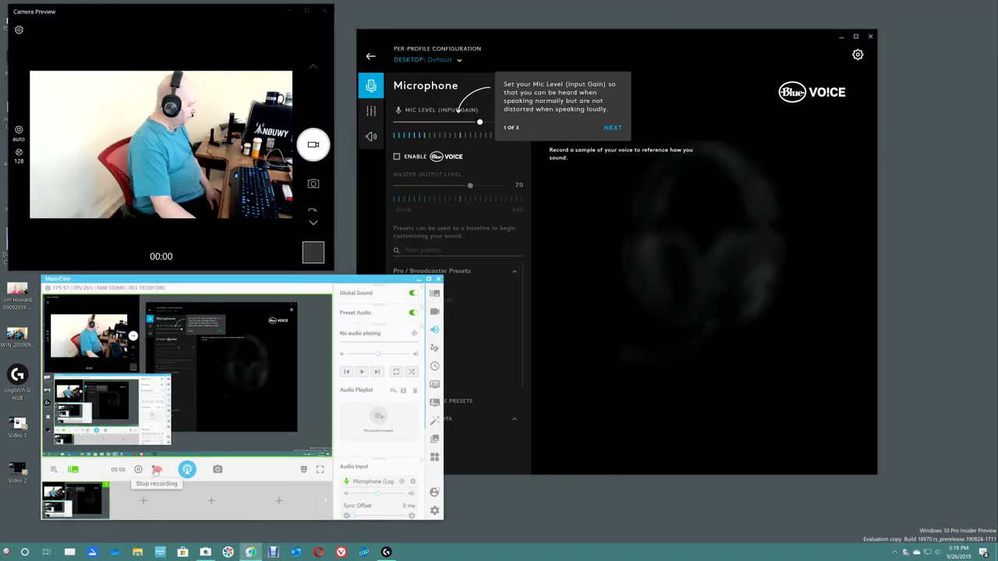
# Step: Minimize ManyCam, reposition the Logitech G HUB window, and advance the Blue VO!CE microphone tutorial to its third tip
pyautogui.click(419, 279)
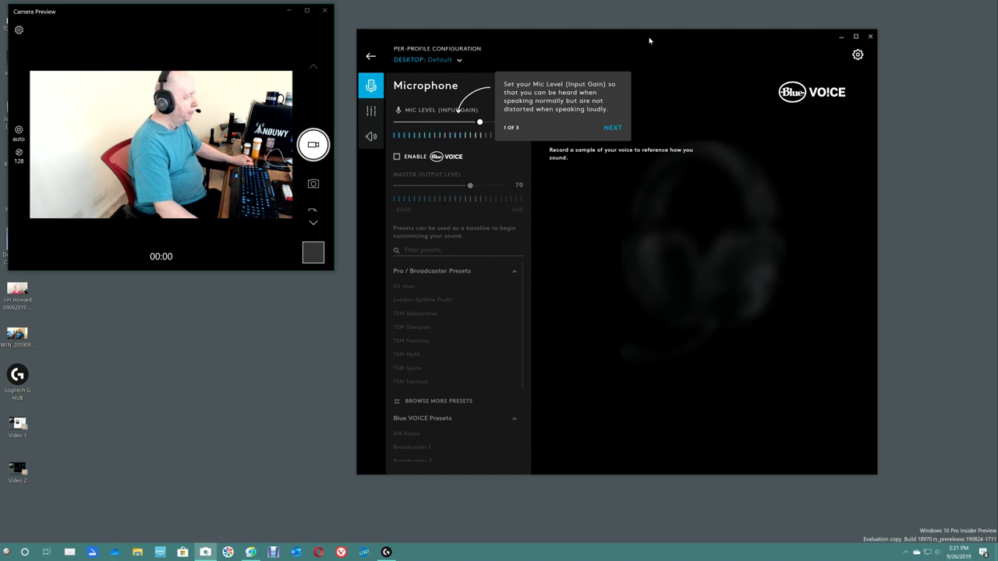
pyautogui.moveTo(649, 41); pyautogui.dragTo(701, 33)
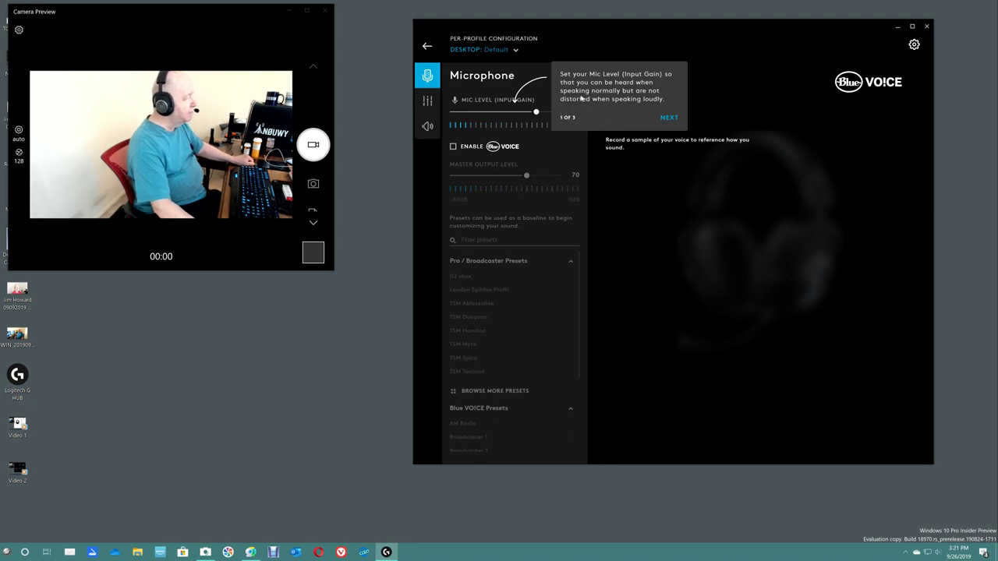
pyautogui.click(668, 118)
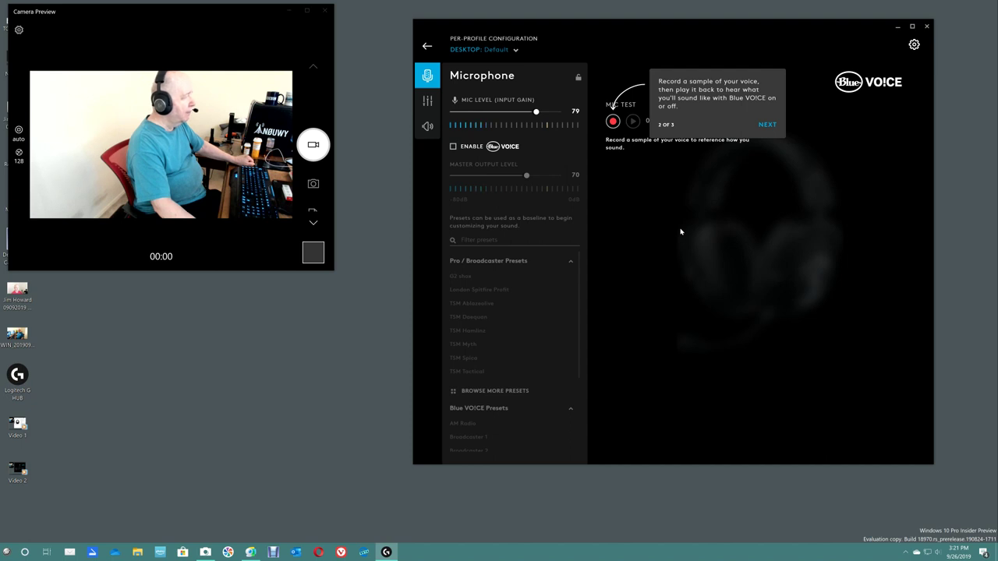
pyautogui.click(767, 127)
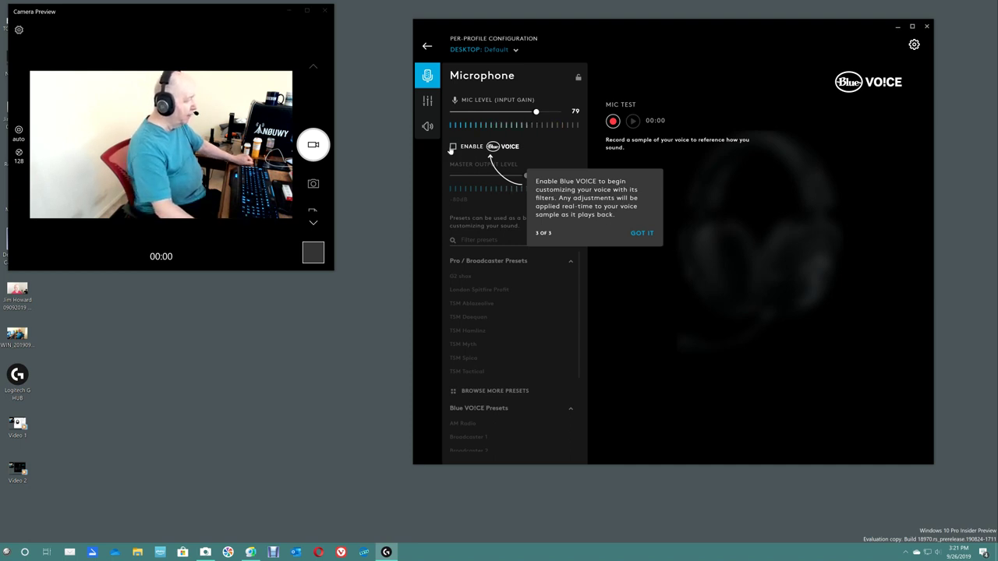
# Step: Enable Blue VO!CE with its advanced controls and collapse the Pro / Broadcaster Presets group
pyautogui.click(452, 147)
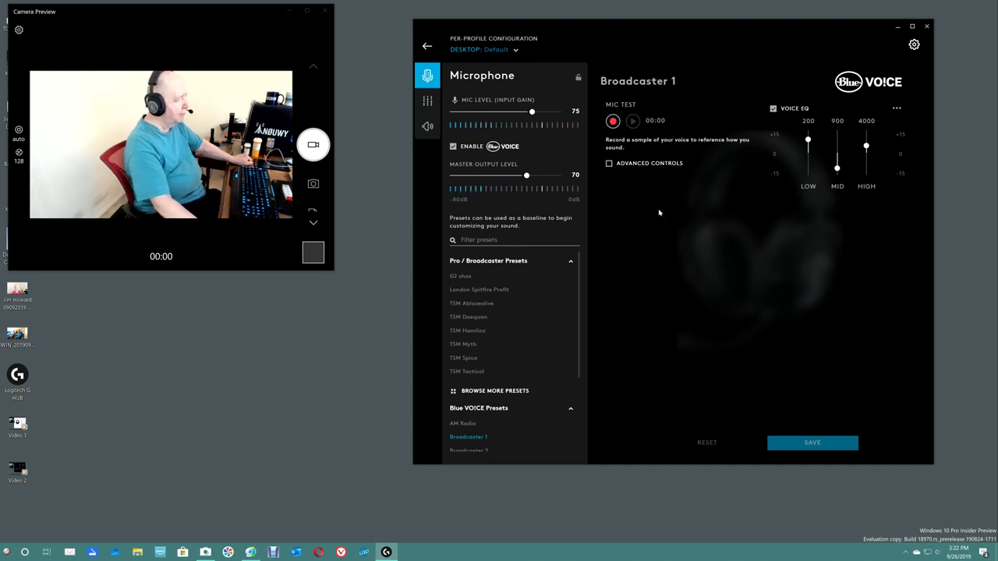
pyautogui.click(609, 165)
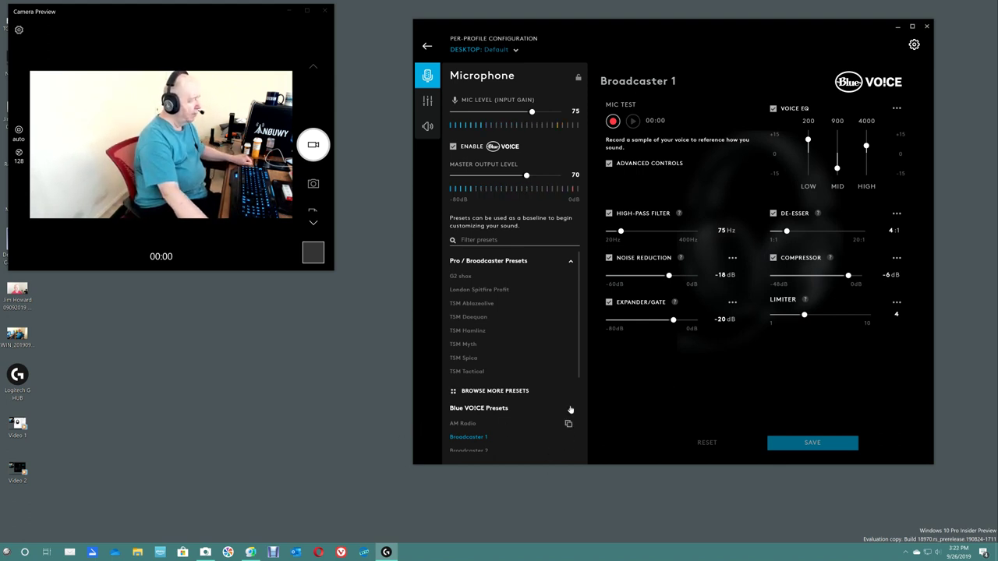
pyautogui.click(570, 264)
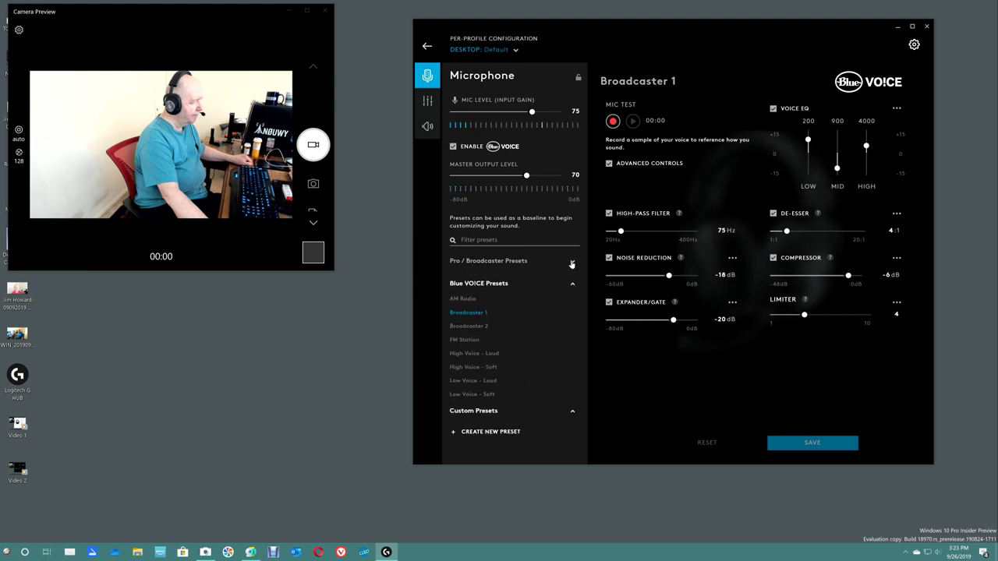
pyautogui.click(571, 264)
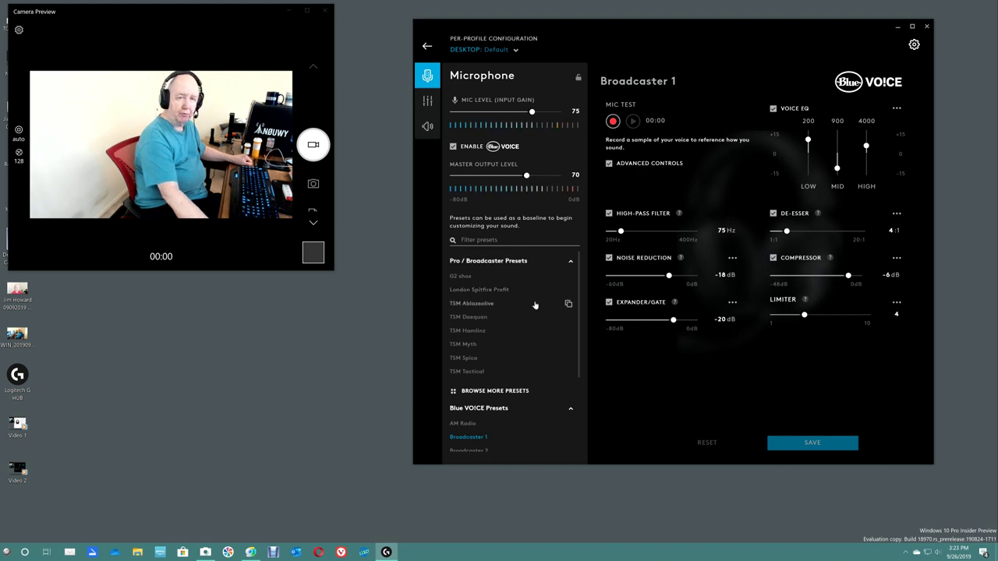
pyautogui.click(570, 262)
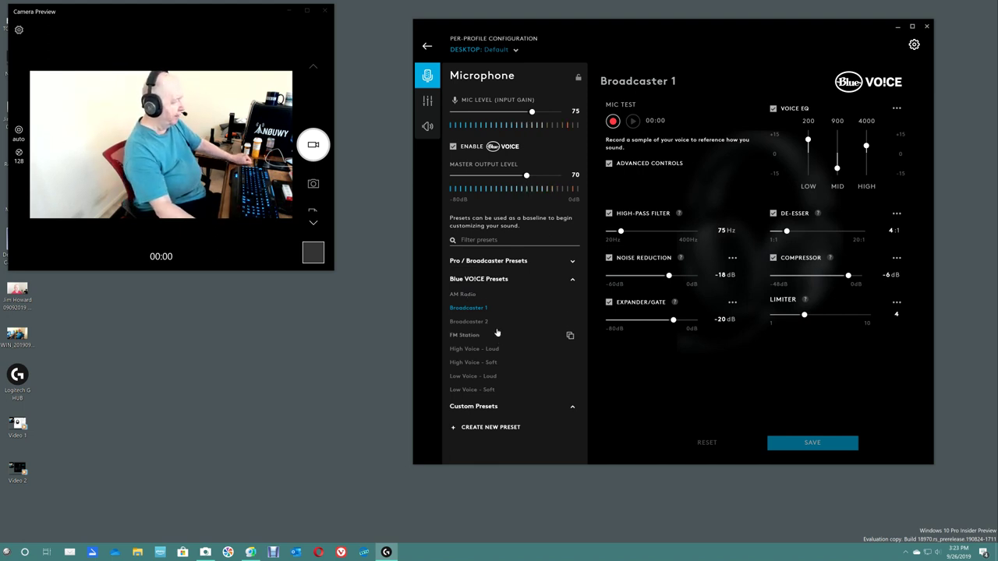
# Step: Go through the Blue VO!CE presets one by one, from AM Radio to Low Voice - Soft, to compare their settings
pyautogui.click(459, 294)
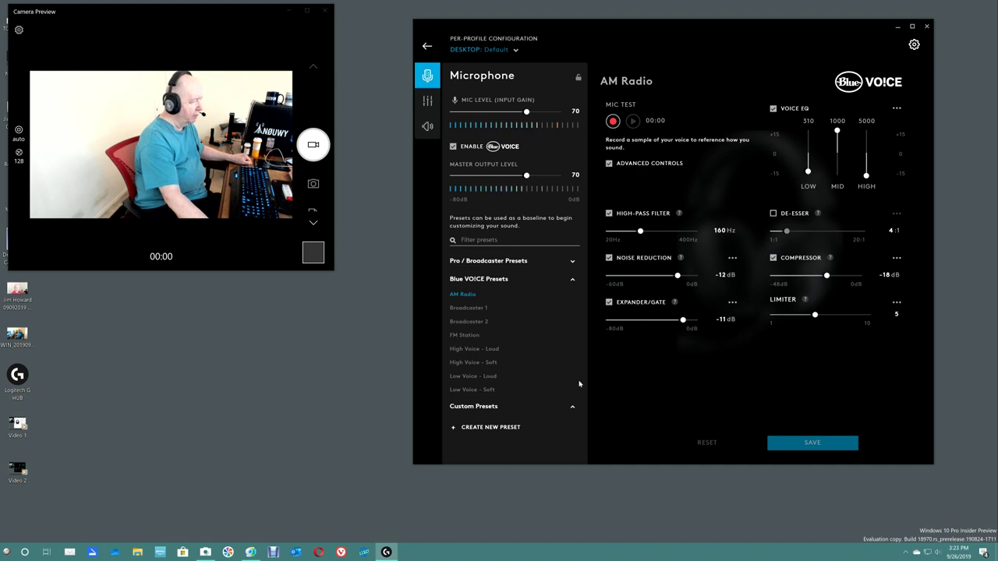
pyautogui.click(472, 308)
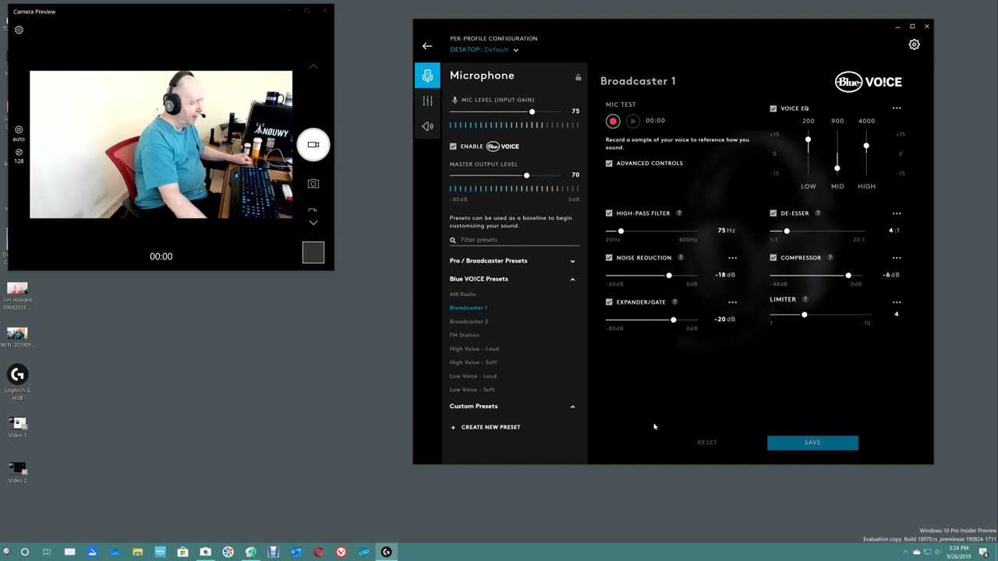
pyautogui.click(476, 322)
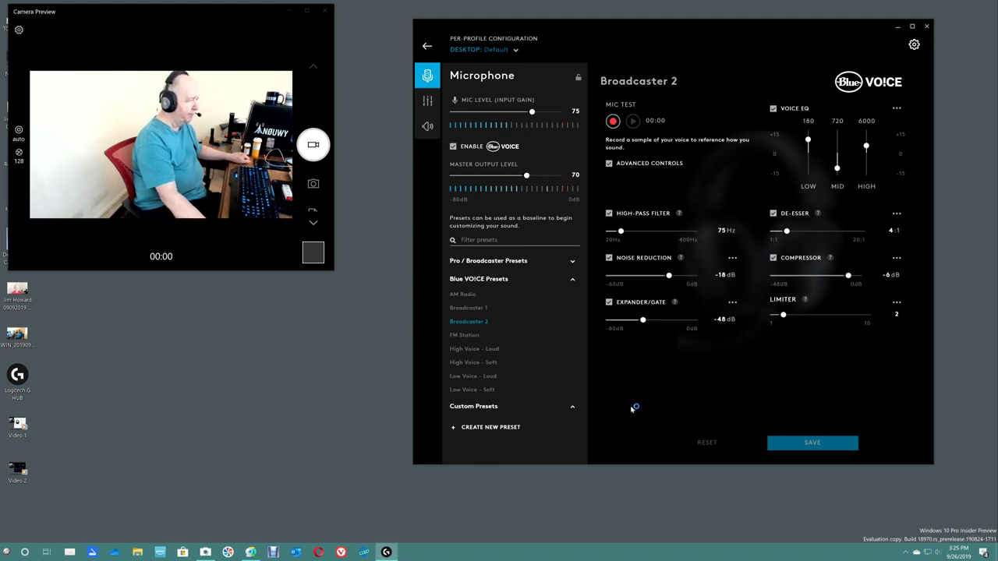
pyautogui.click(467, 337)
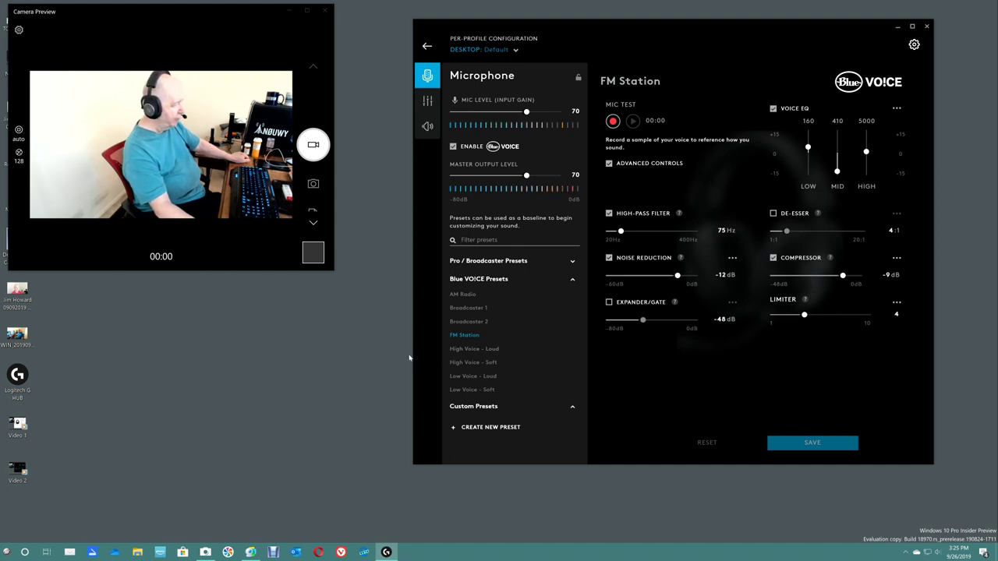
pyautogui.click(482, 350)
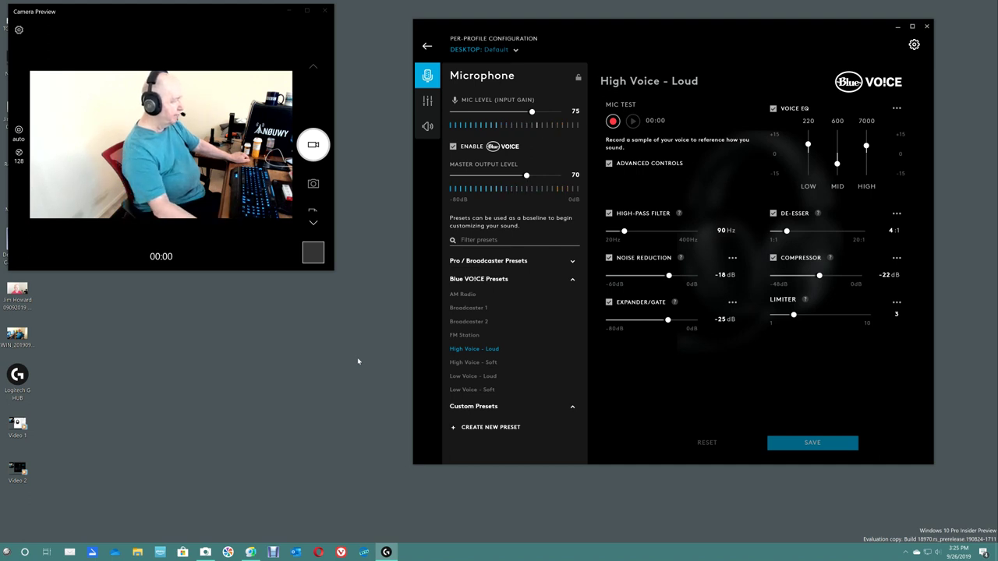
pyautogui.click(473, 362)
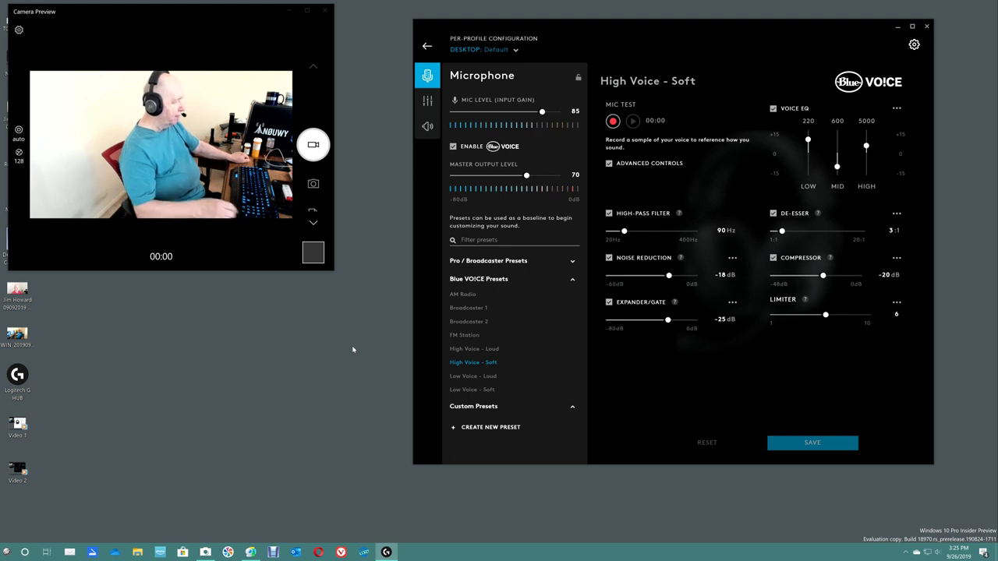
pyautogui.click(475, 377)
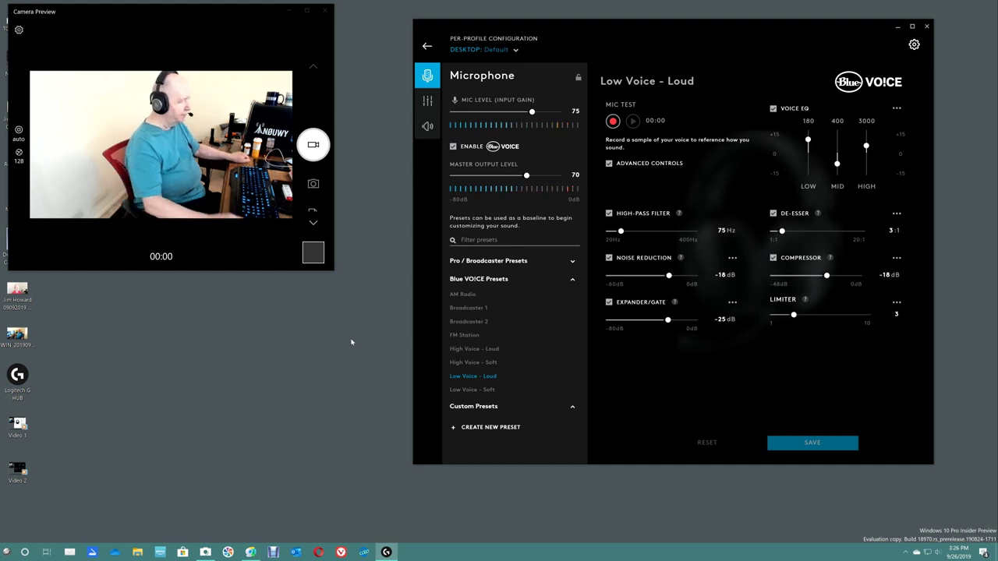
pyautogui.click(473, 390)
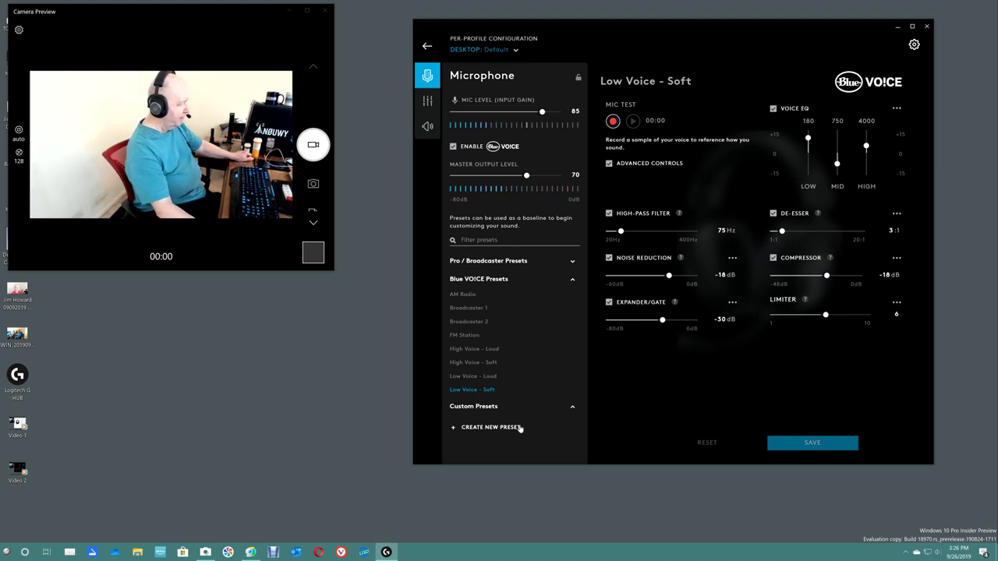
# Step: Apply the Broadcaster 2 preset to the microphone
pyautogui.click(572, 409)
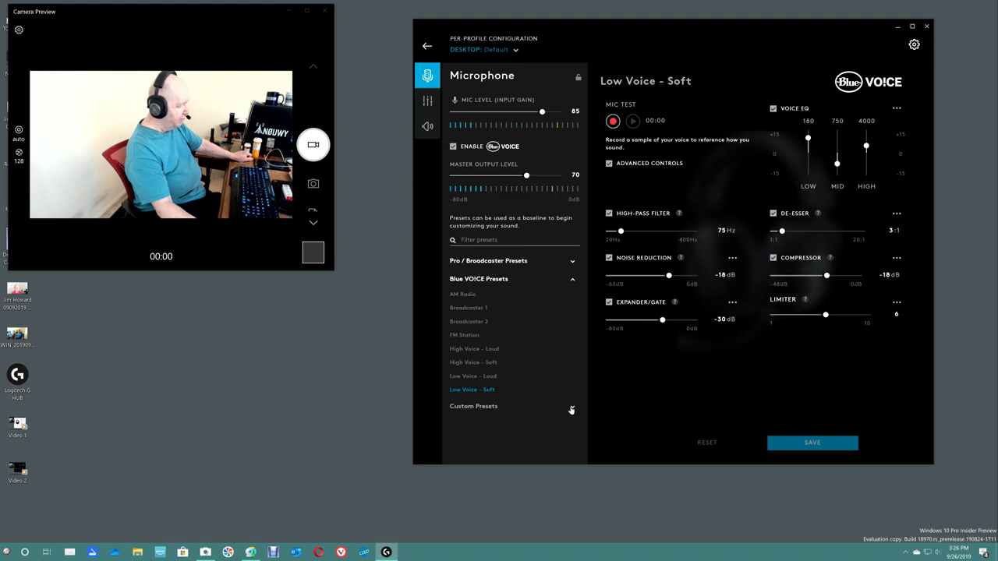
pyautogui.click(572, 410)
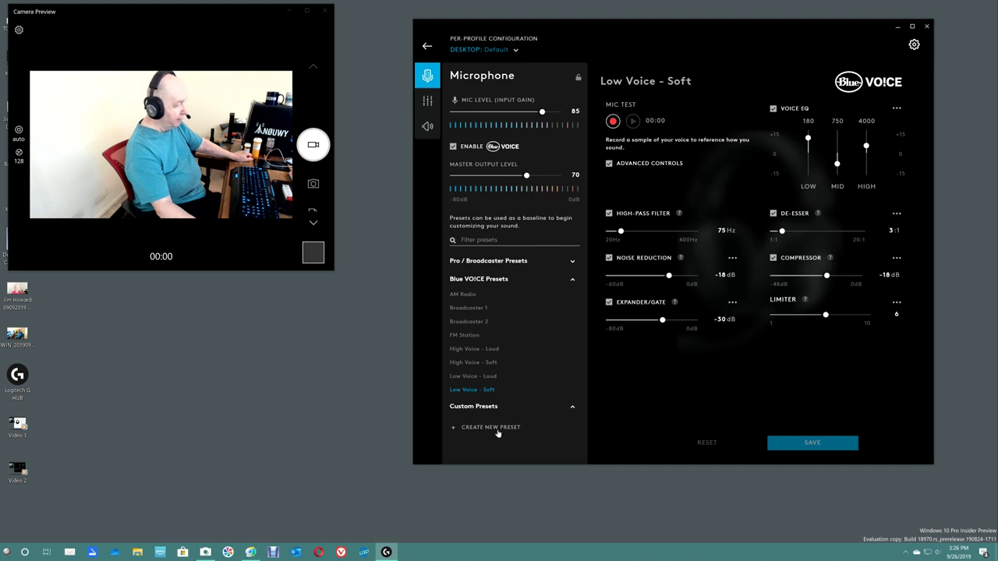
pyautogui.click(475, 322)
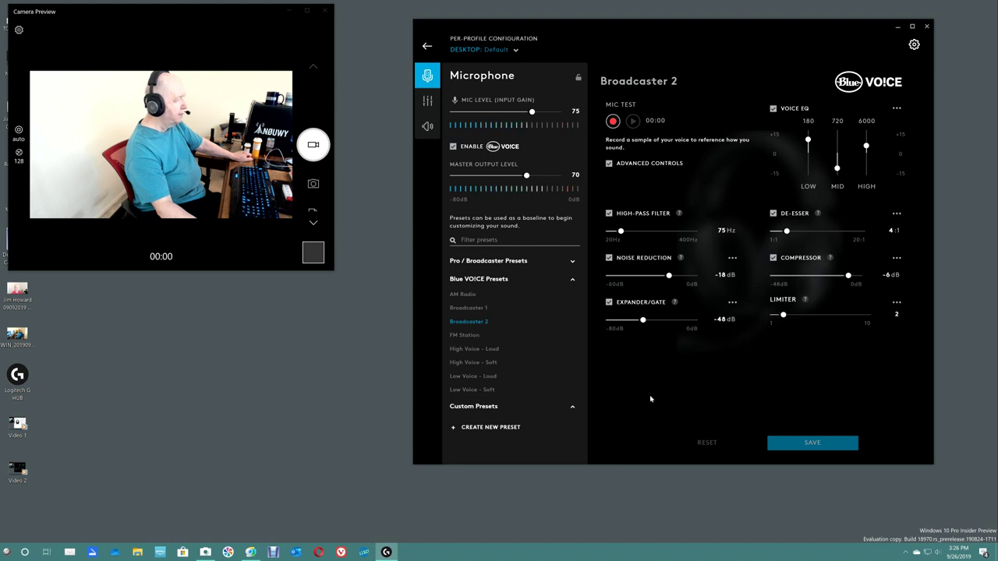
# Step: Save the Default equalizer preset to the headset's on-board memory (DAC) and return to the microphone settings
pyautogui.click(427, 102)
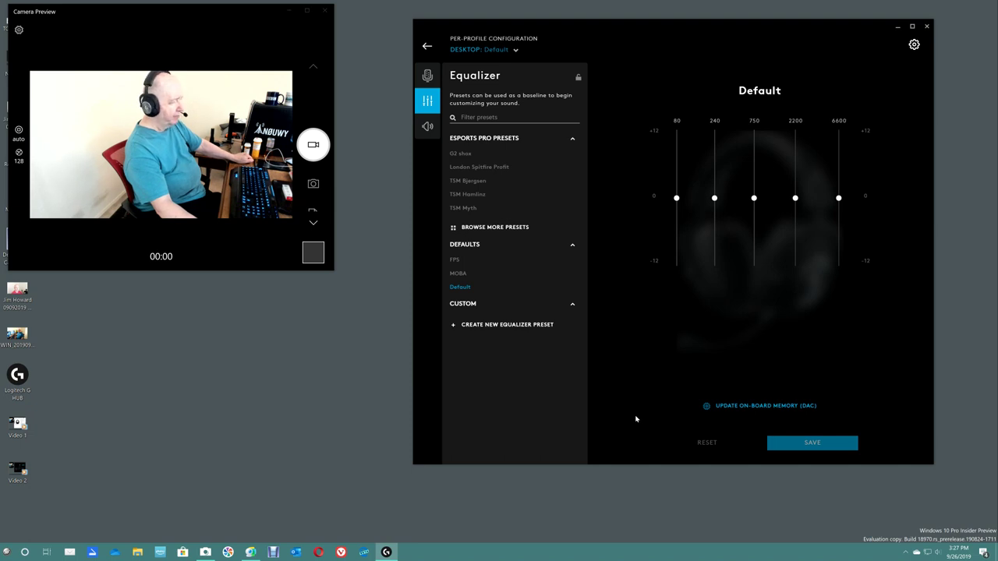
pyautogui.click(753, 408)
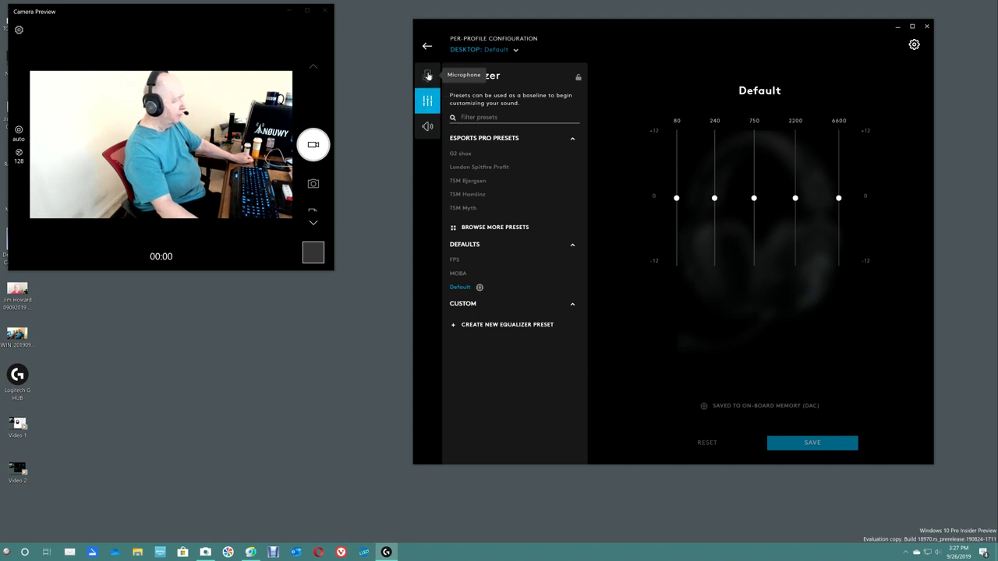
pyautogui.click(427, 75)
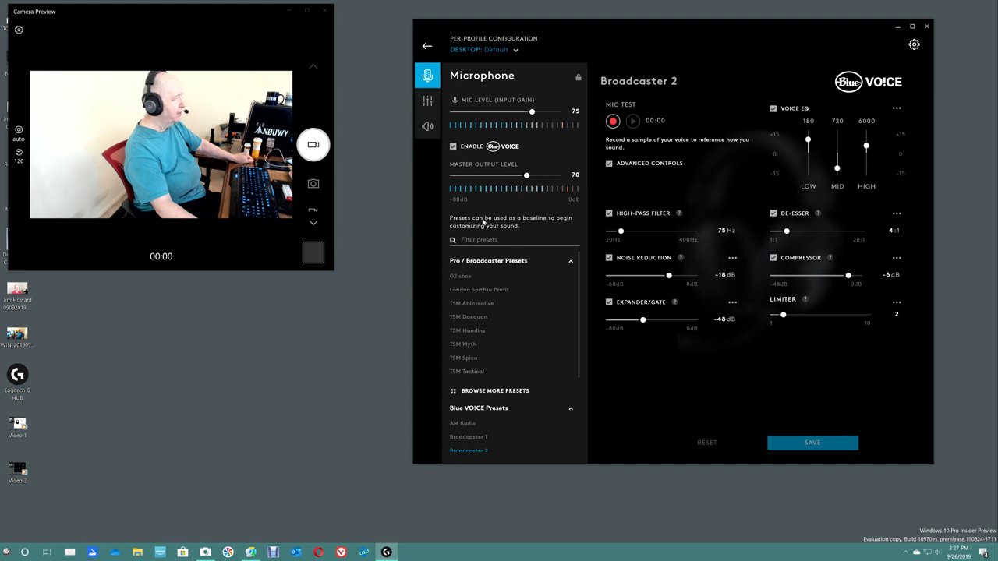
# Step: Check the PRO X device settings for hardware noise reduction and firmware version, and close the G HUB window
pyautogui.click(914, 45)
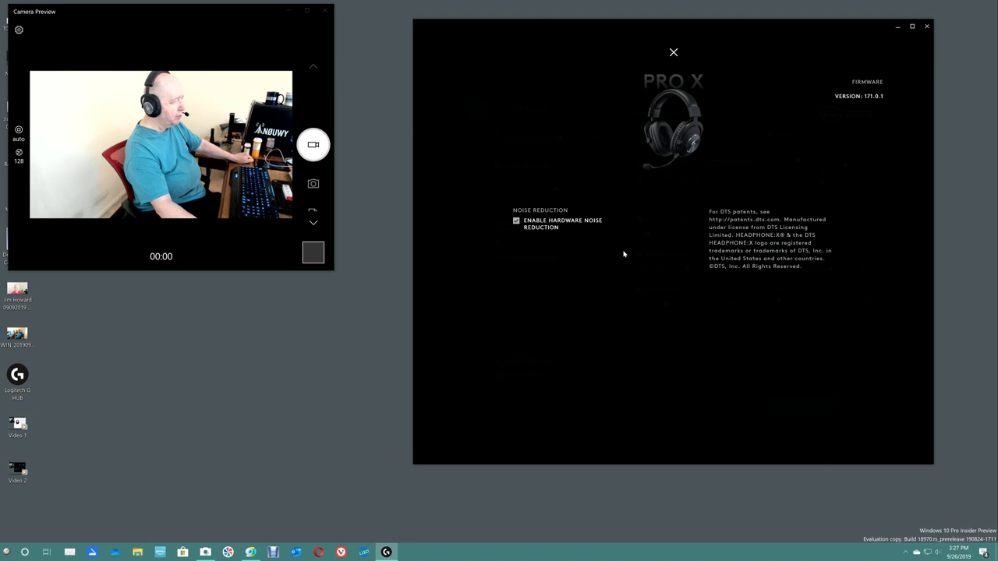
pyautogui.click(673, 54)
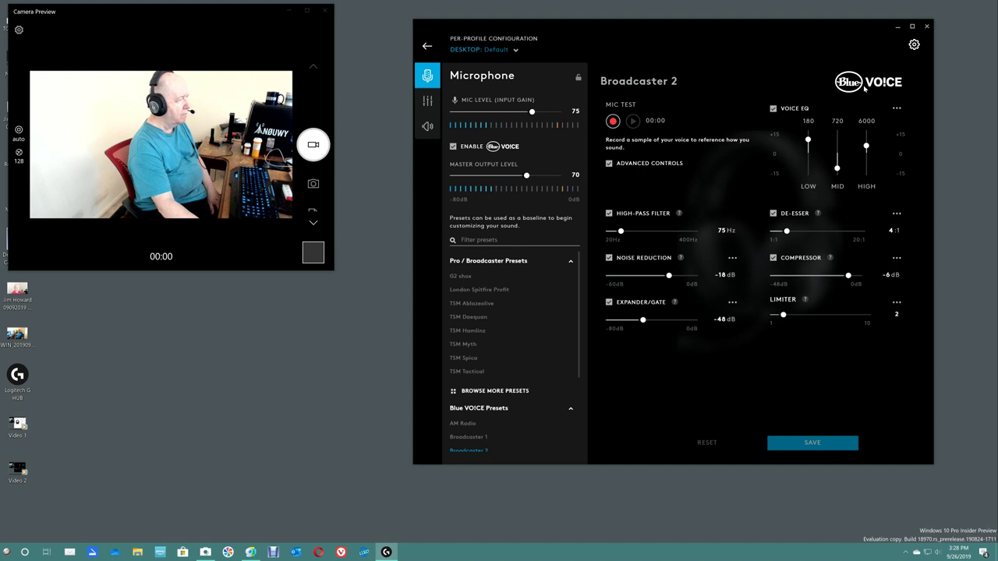
pyautogui.click(926, 28)
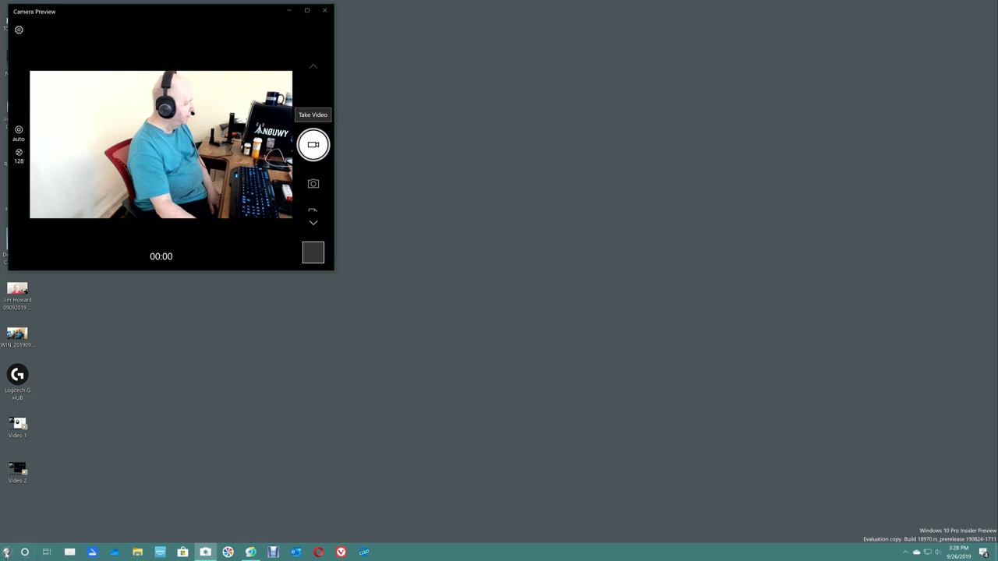
# Step: In the Windows Sound settings, set the output device to Speakers (Logitech PRO X Gaming Headset), and close Settings
pyautogui.click(6, 554)
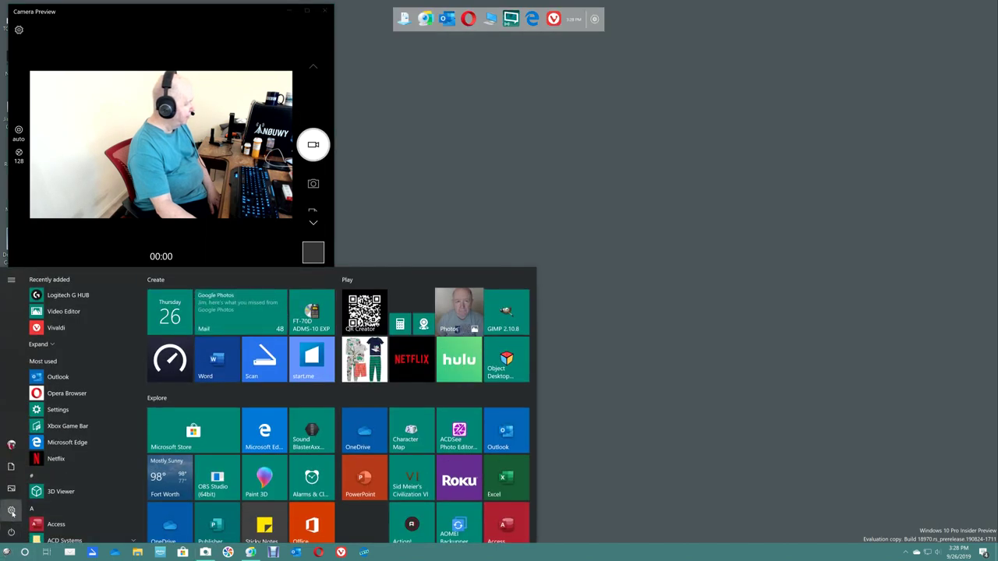
pyautogui.click(11, 510)
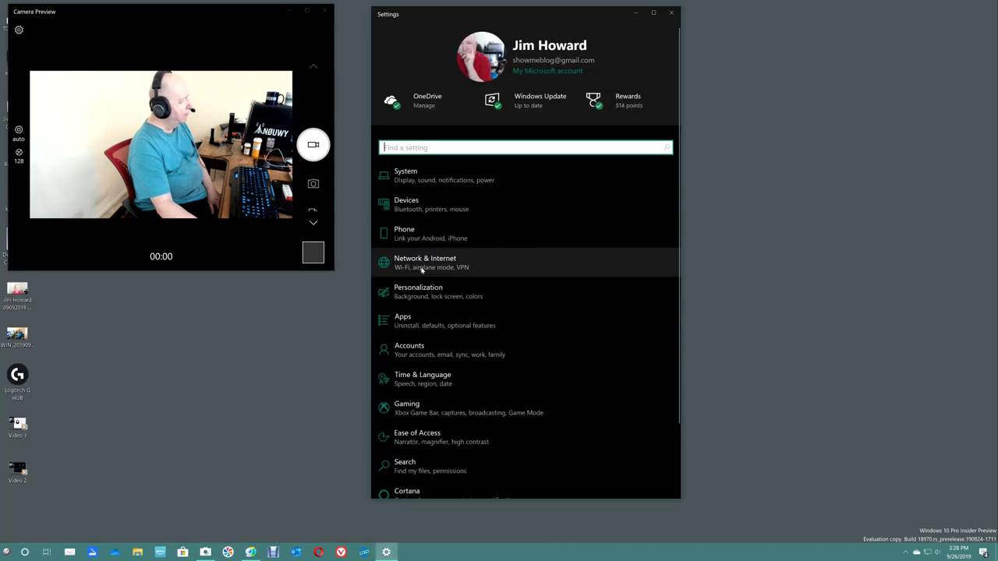
pyautogui.click(435, 185)
pyautogui.click(412, 111)
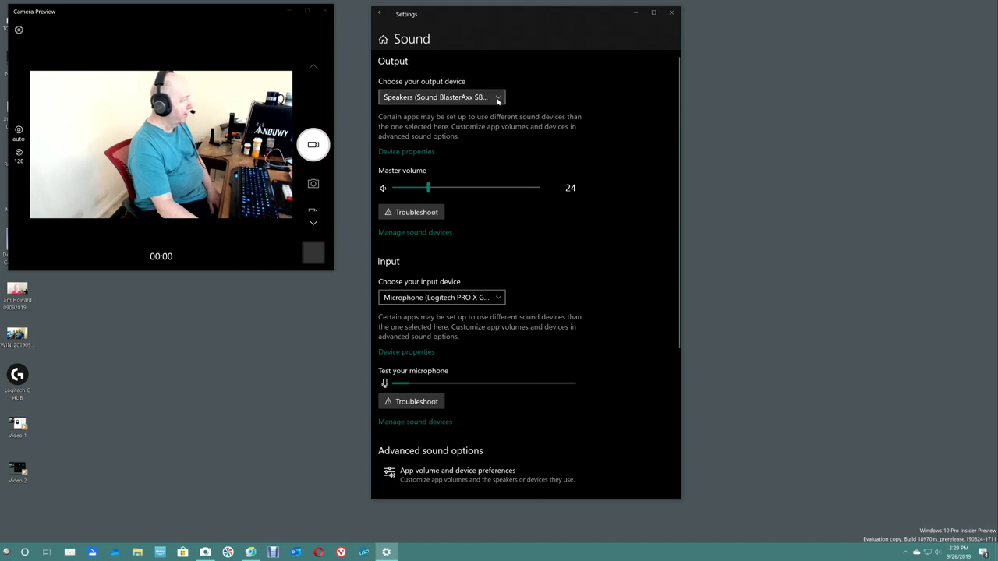
pyautogui.click(497, 98)
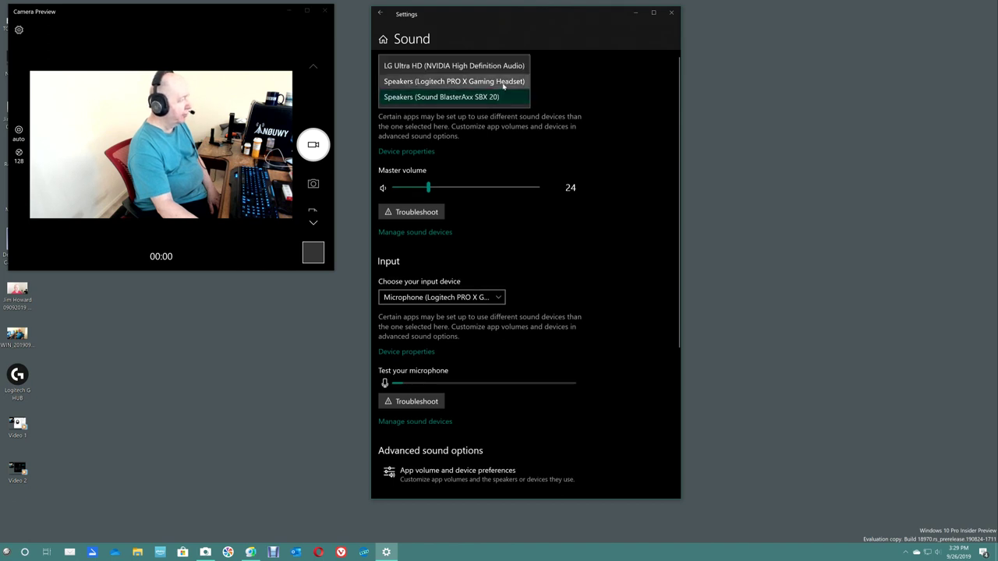
pyautogui.click(503, 85)
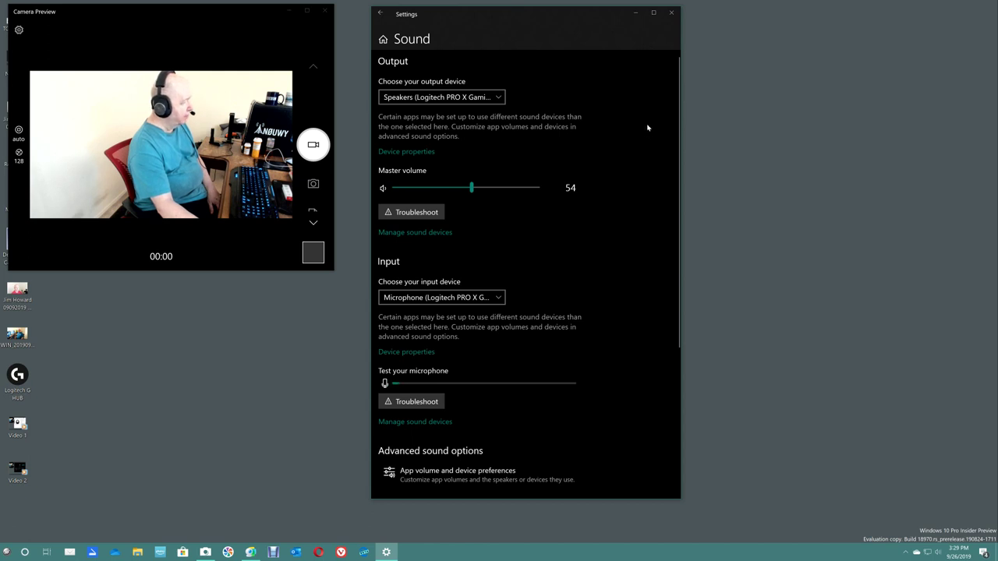
pyautogui.click(671, 12)
# Step: Switch to the Edge browser and open the YouTube channel from the first link on the start.me YouTube Stuff page
pyautogui.click(364, 552)
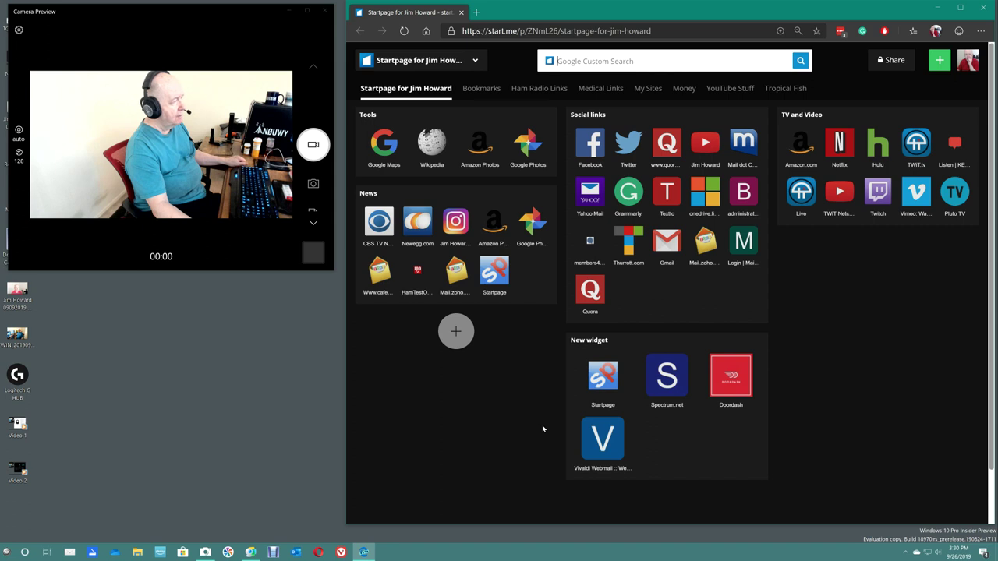
pyautogui.click(732, 93)
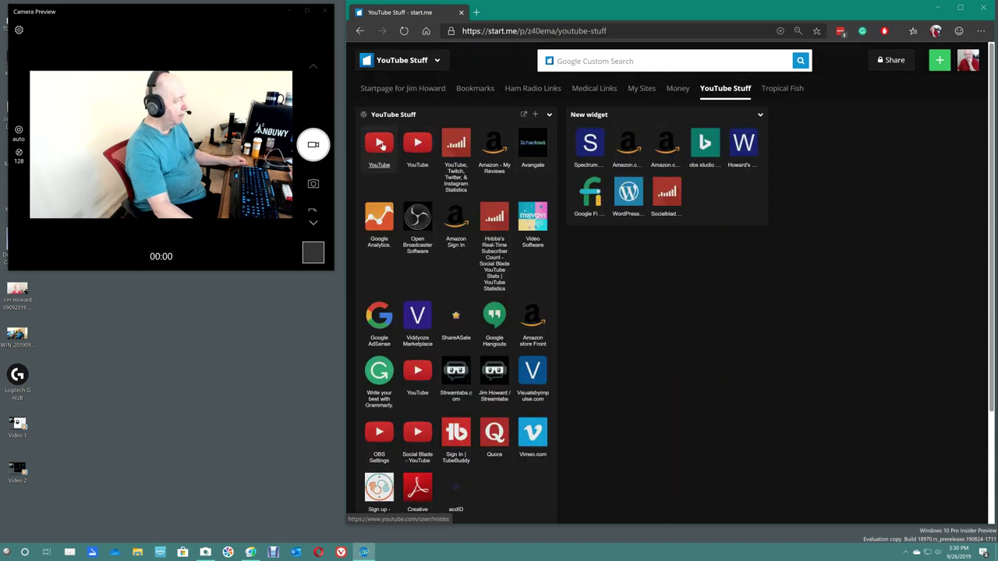
pyautogui.click(383, 145)
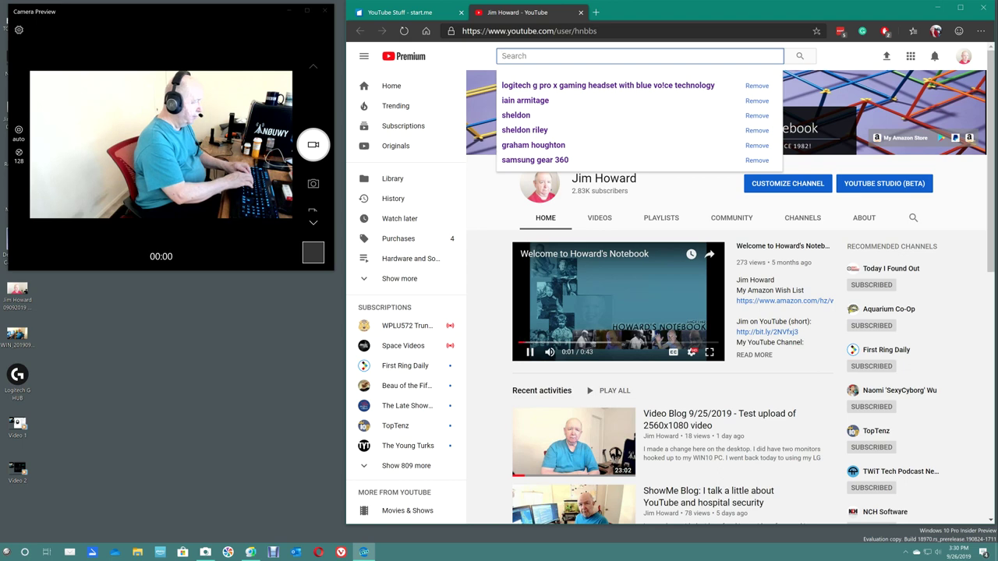
# Step: Search YouTube for "71 audio test" and play the video "Dolby Digital Plus 7.1 Speaker Test"
pyautogui.write('71.')
pyautogui.press('BackSpace')
pyautogui.write('audio test')
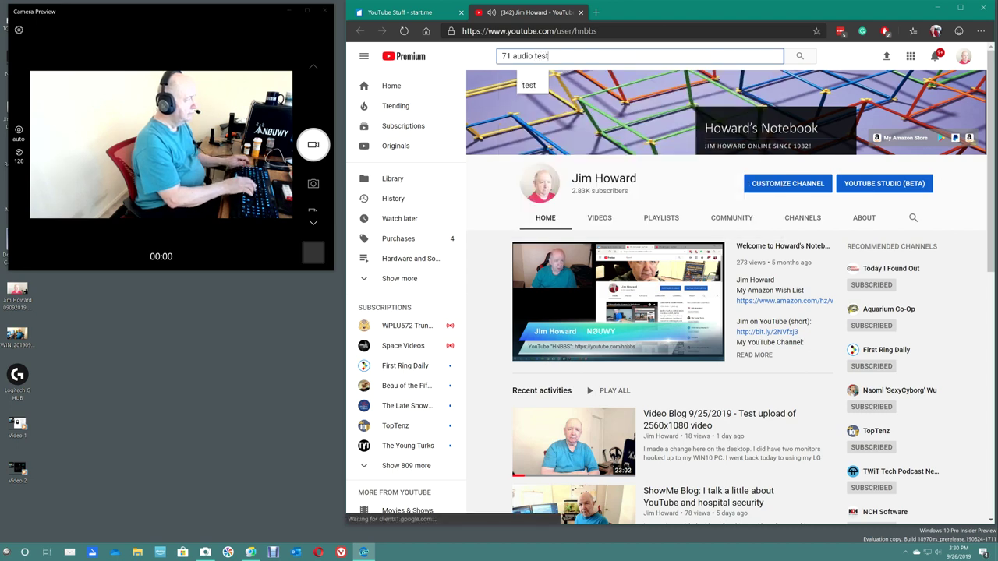
pyautogui.press('Return')
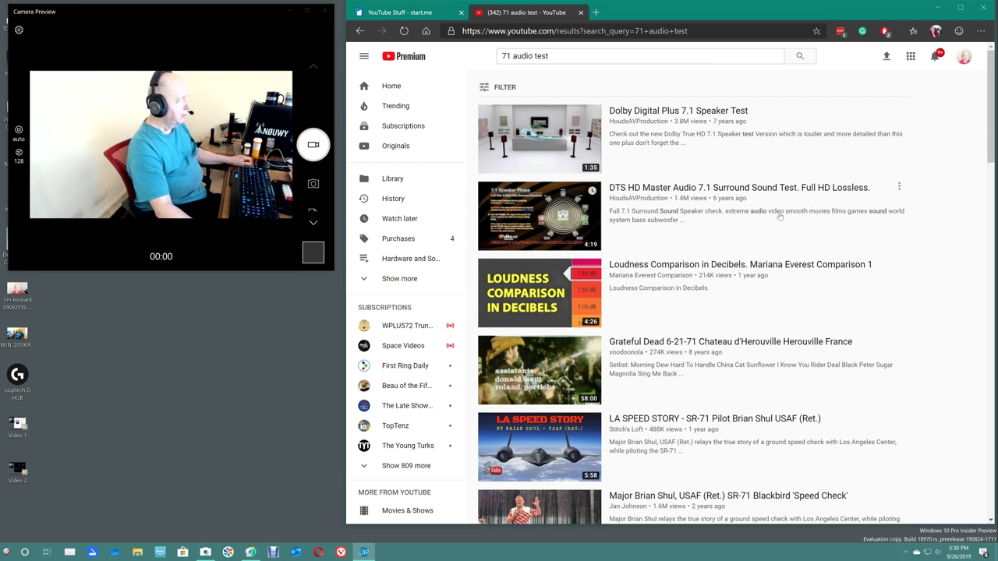
pyautogui.click(676, 114)
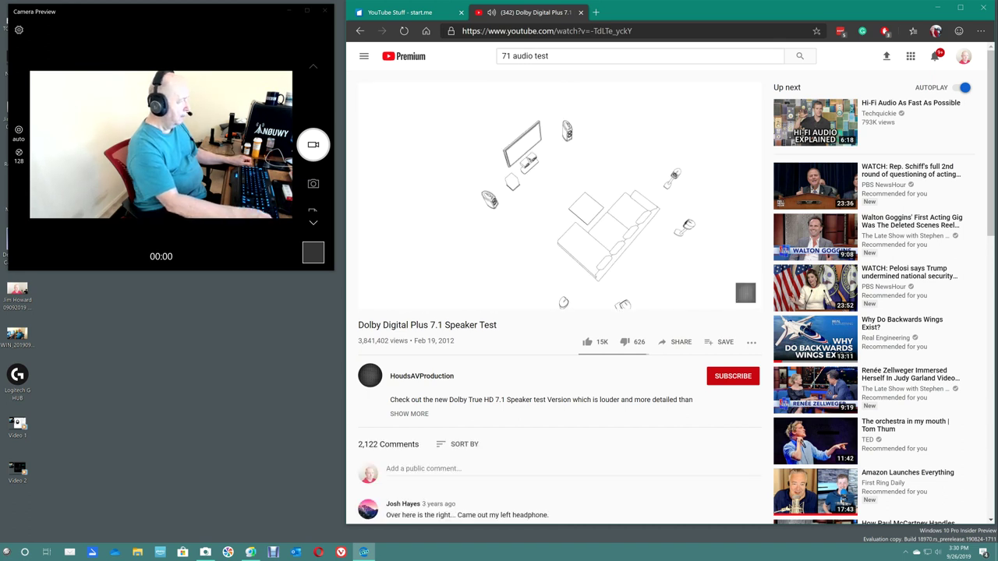
# Step: Raise the system volume to 68 while the speaker test video plays
pyautogui.press('XF86AudioRaiseVolume')
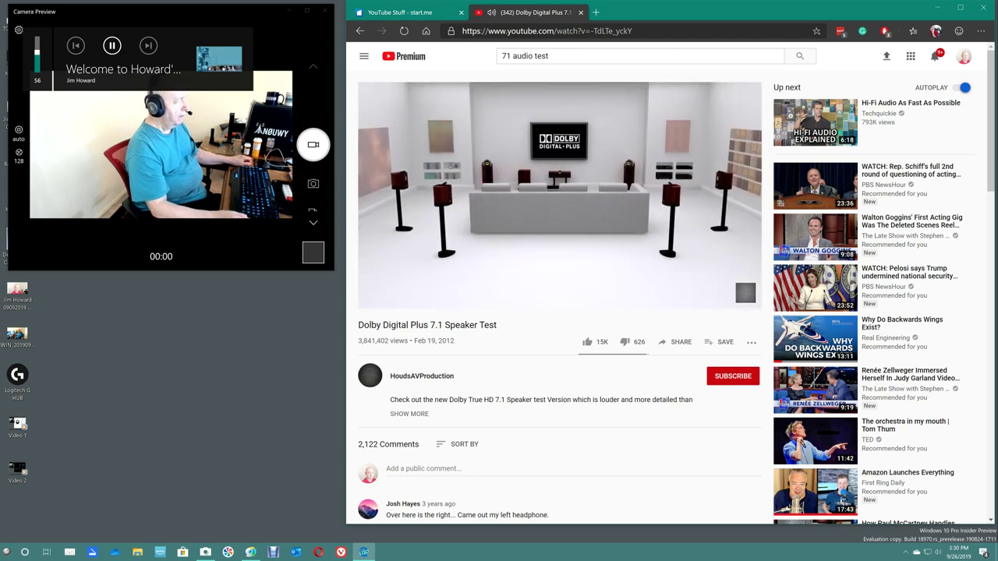
pyautogui.press('XF86AudioRaiseVolume')
pyautogui.press('XF86AudioRaiseVolume')
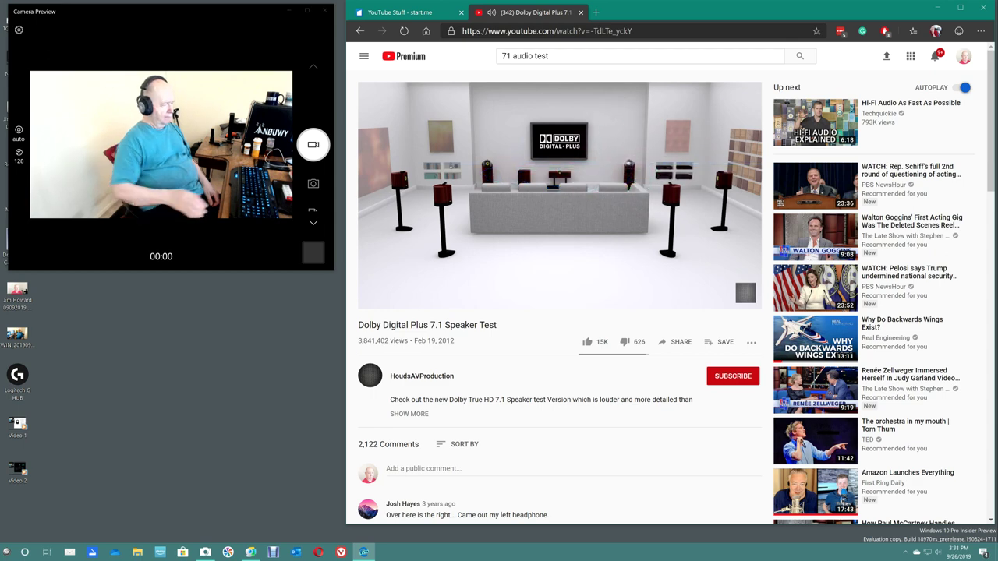
pyautogui.press('XF86AudioRaiseVolume')
pyautogui.press('XF86AudioRaiseVolume')
pyautogui.press('XF86AudioRaiseVolume')
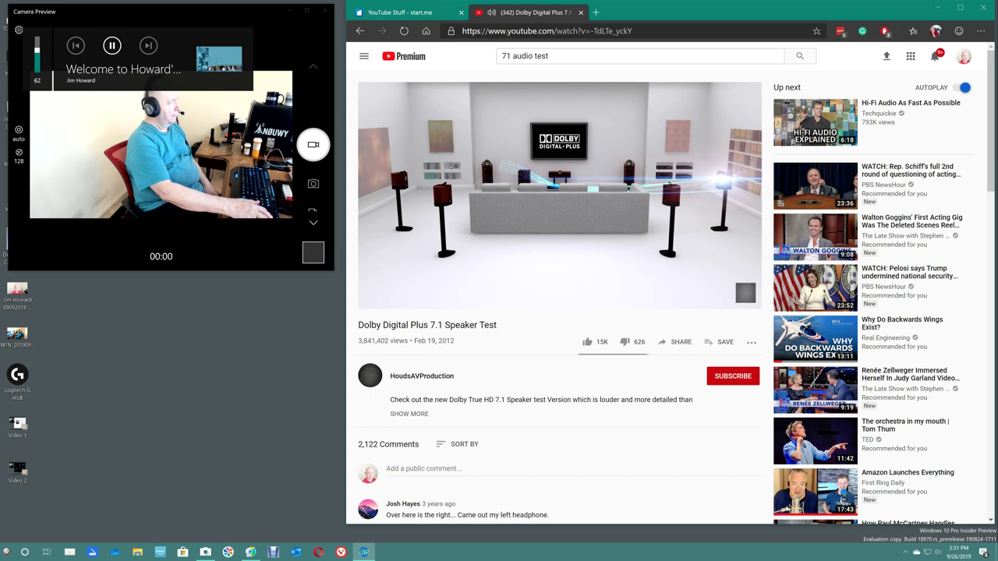
pyautogui.press('XF86AudioRaiseVolume')
pyautogui.press('XF86AudioRaiseVolume')
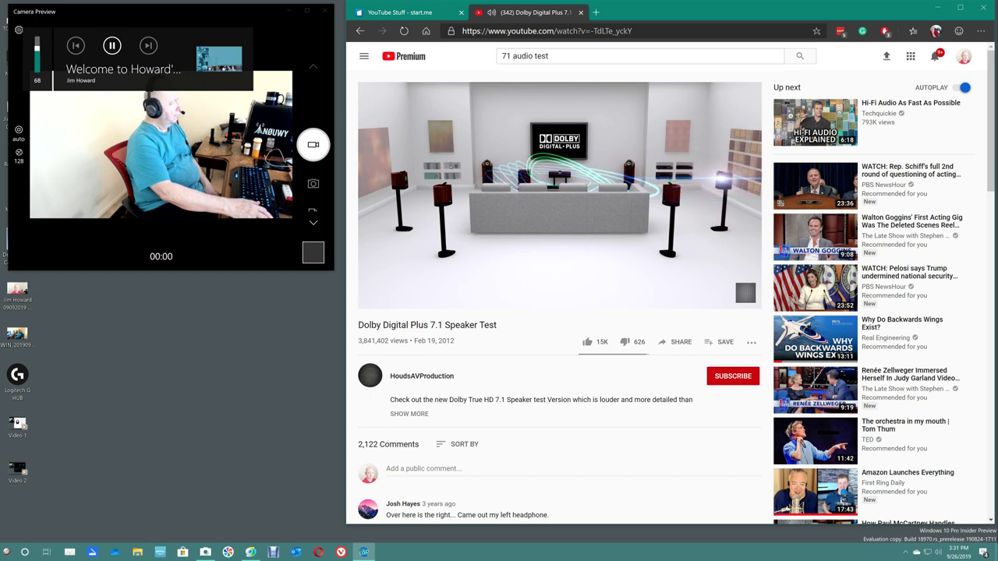